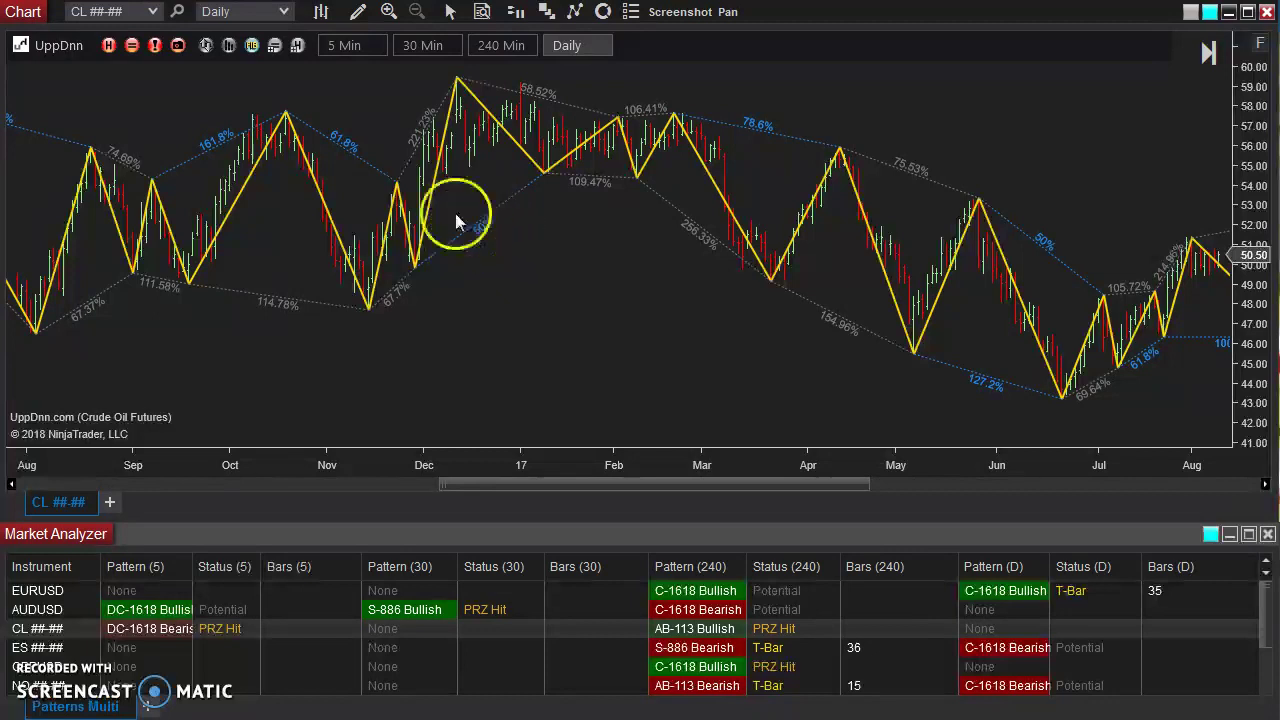
# Step: Open the chart's indicator settings, select the Auto-Fibonacci indicator and open its Highlight Major Levels list
pyautogui.click(49, 46)
pyautogui.moveTo(832, 60); pyautogui.dragTo(391, 165)
pyautogui.click(76, 521)
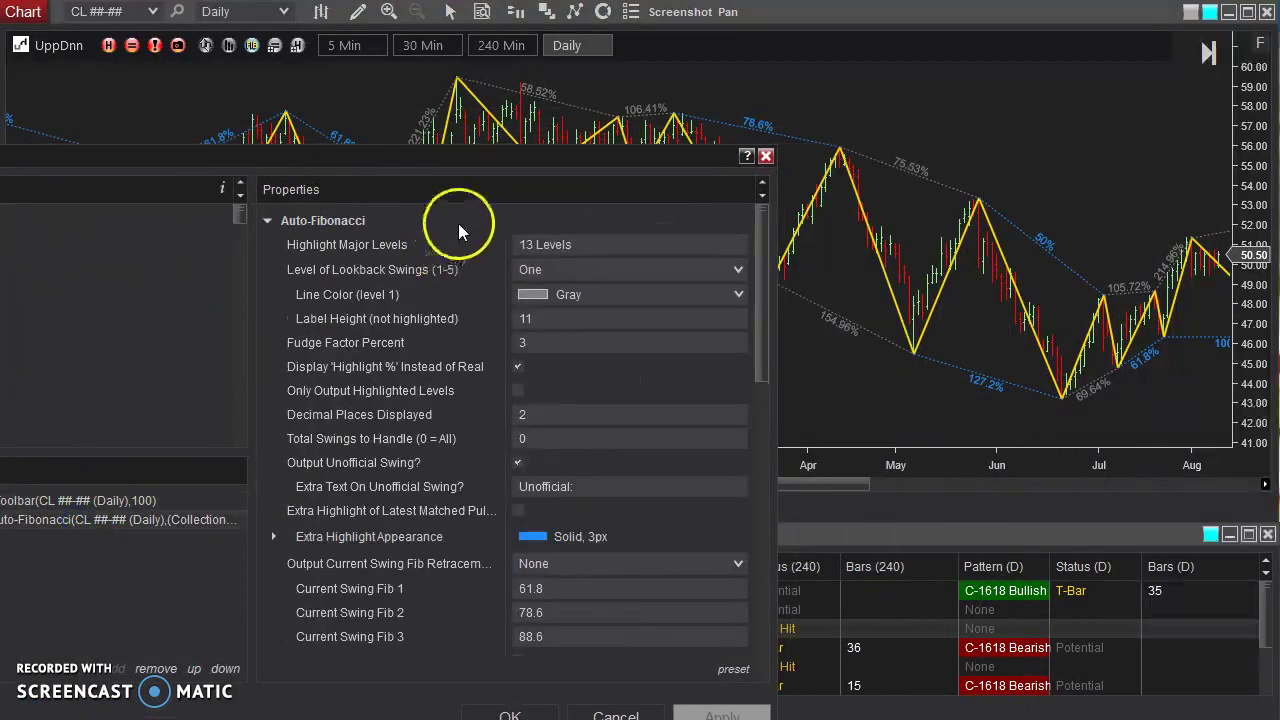
pyautogui.moveTo(520, 163); pyautogui.dragTo(268, 168)
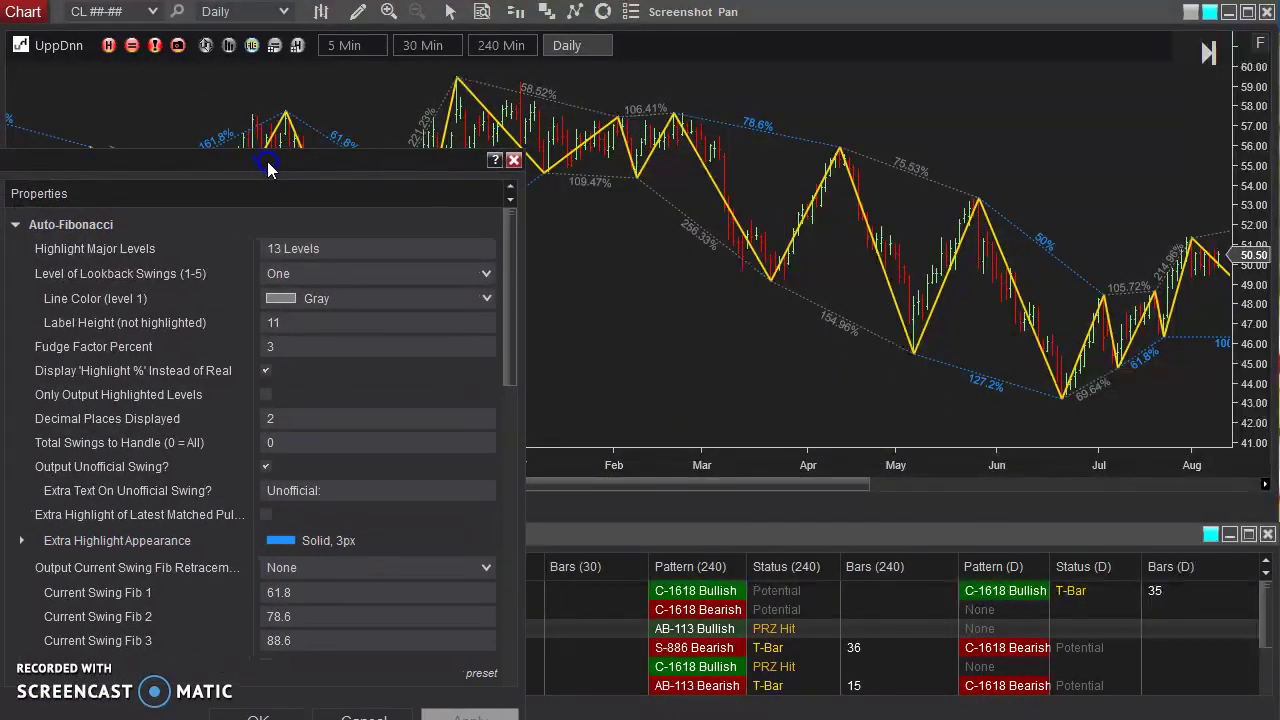
pyautogui.click(305, 249)
pyautogui.moveTo(268, 192); pyautogui.dragTo(579, 113)
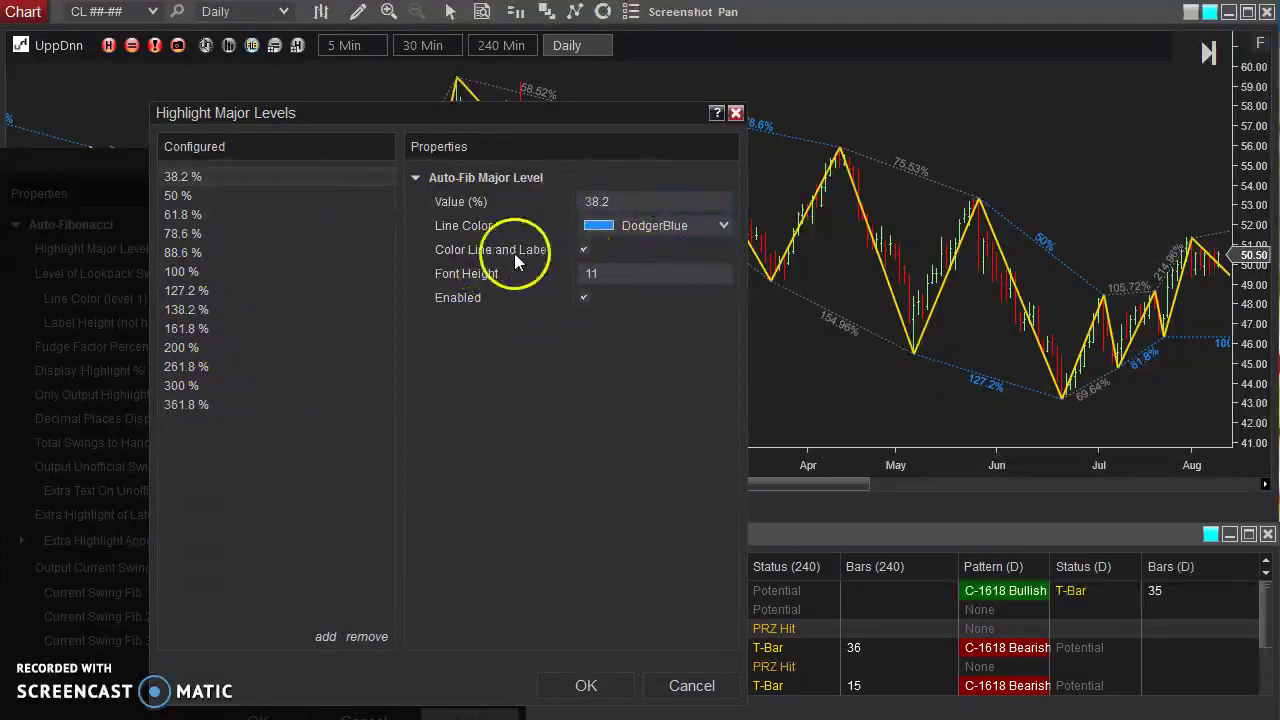
pyautogui.moveTo(537, 120); pyautogui.dragTo(723, 120)
# Step: Change the 61.8 % major level's line color to Gold, enlarge its label font, and apply the change to the chart
pyautogui.click(362, 218)
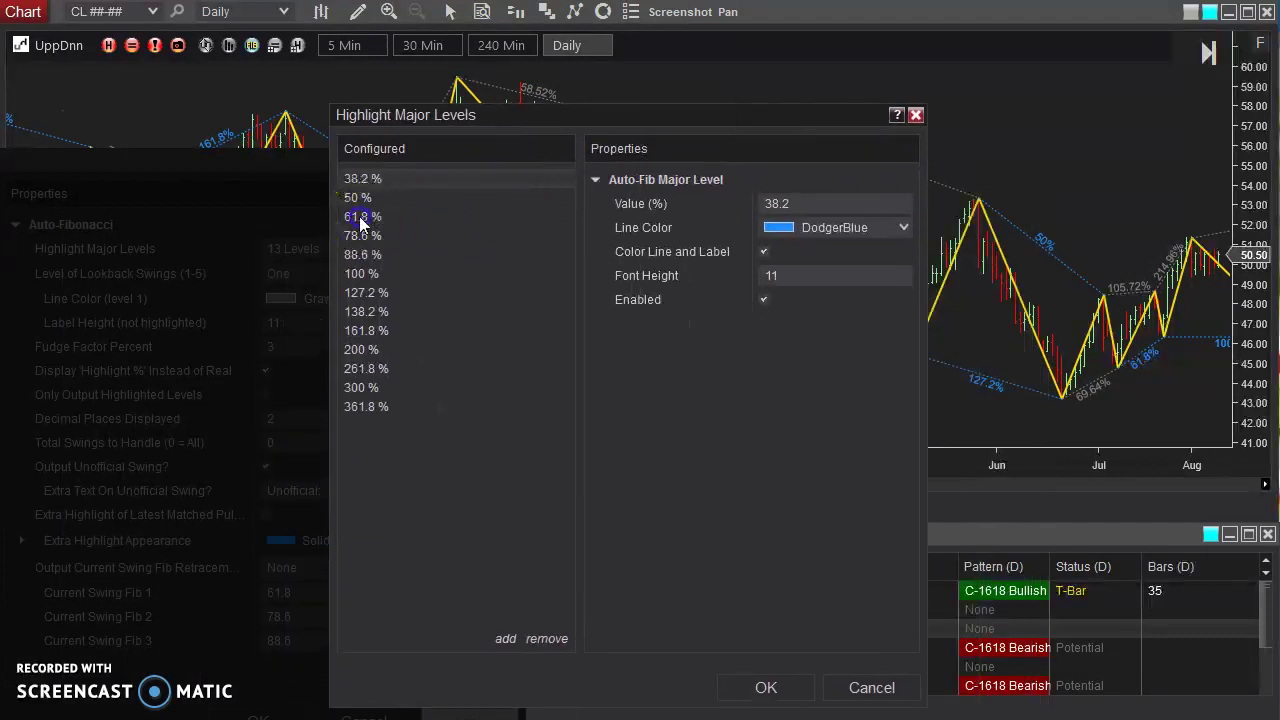
pyautogui.click(362, 218)
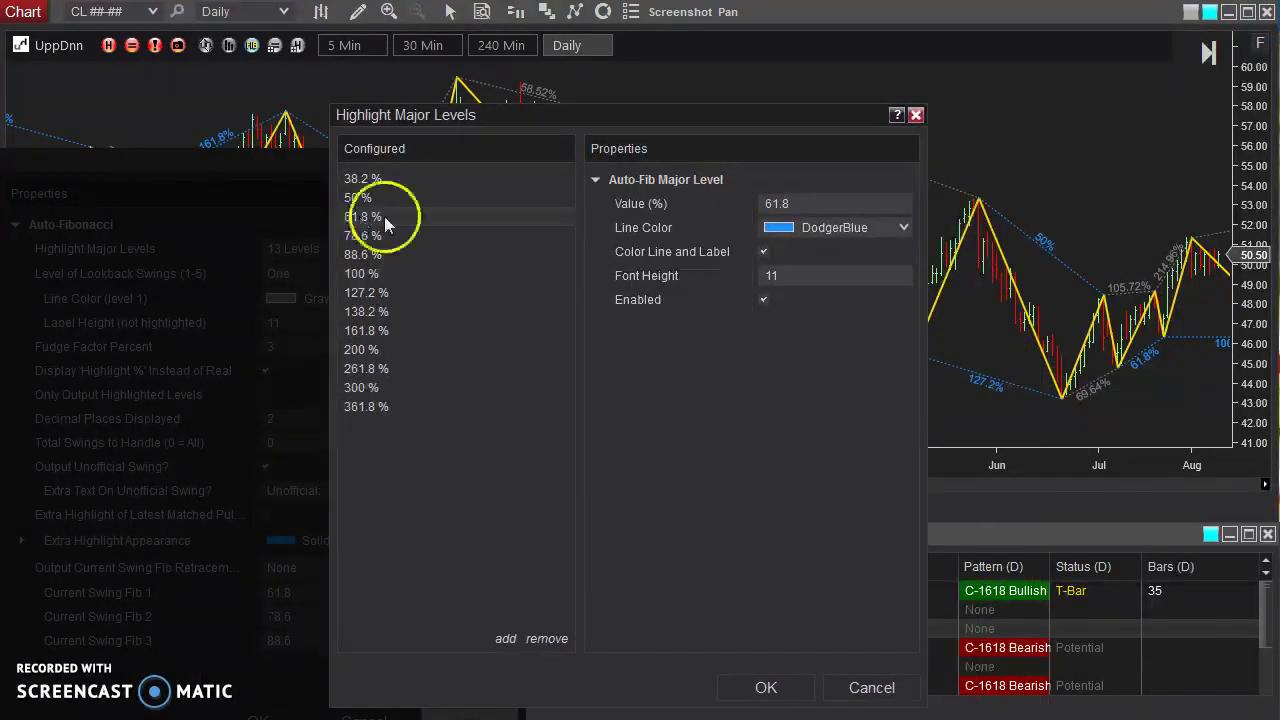
pyautogui.click(905, 227)
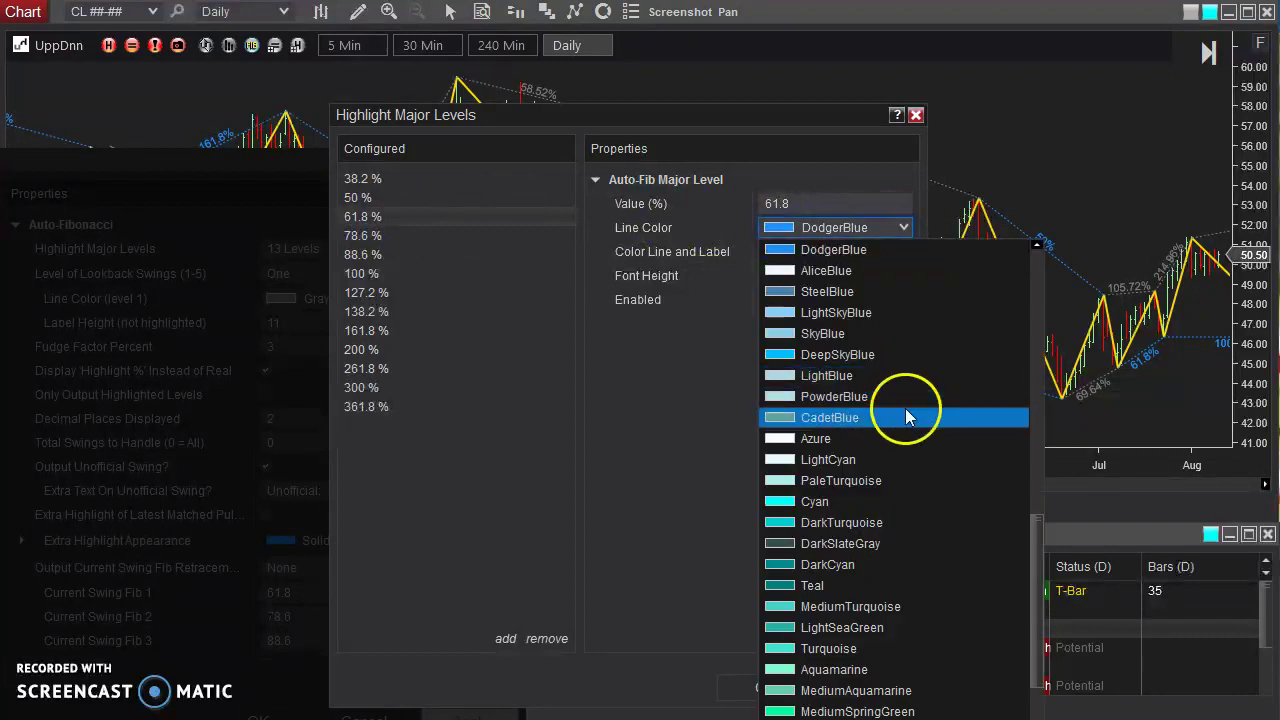
pyautogui.scroll(15, 905, 408)
pyautogui.scroll(-20, 905, 408)
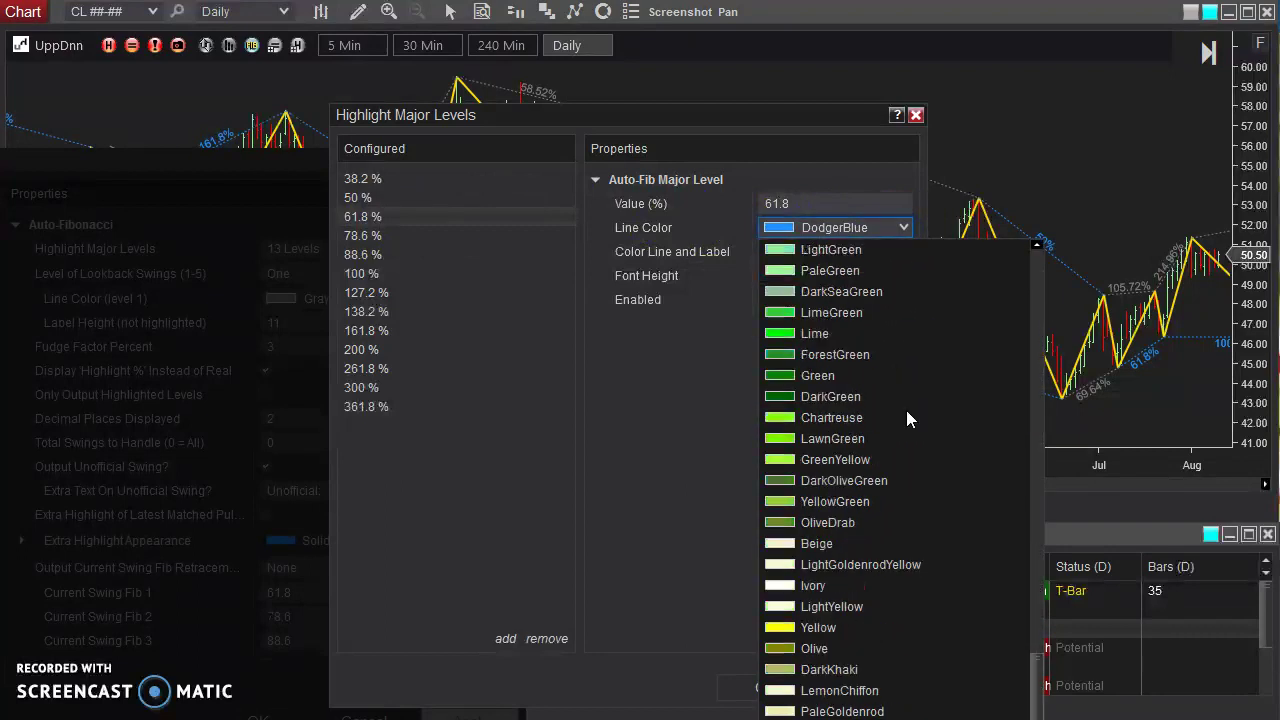
pyautogui.click(833, 446)
pyautogui.click(818, 459)
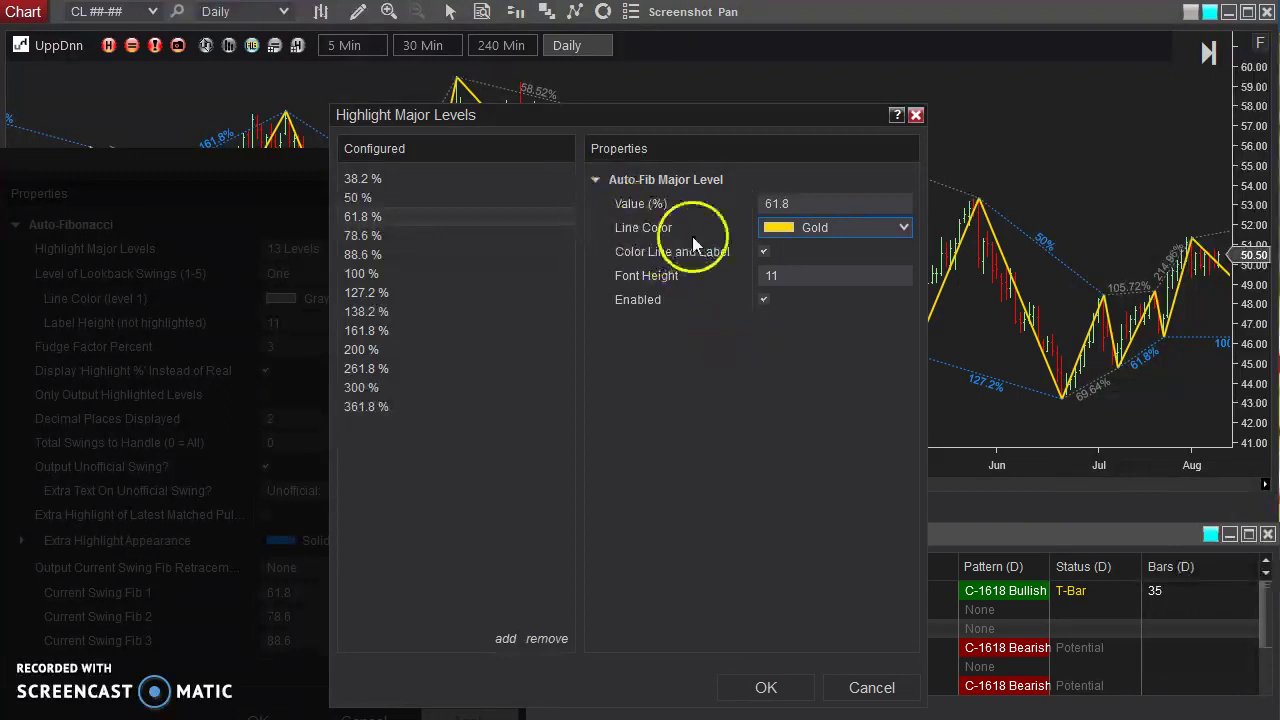
pyautogui.click(733, 280)
pyautogui.click(766, 687)
pyautogui.click(391, 182)
pyautogui.moveTo(391, 182); pyautogui.dragTo(377, 292)
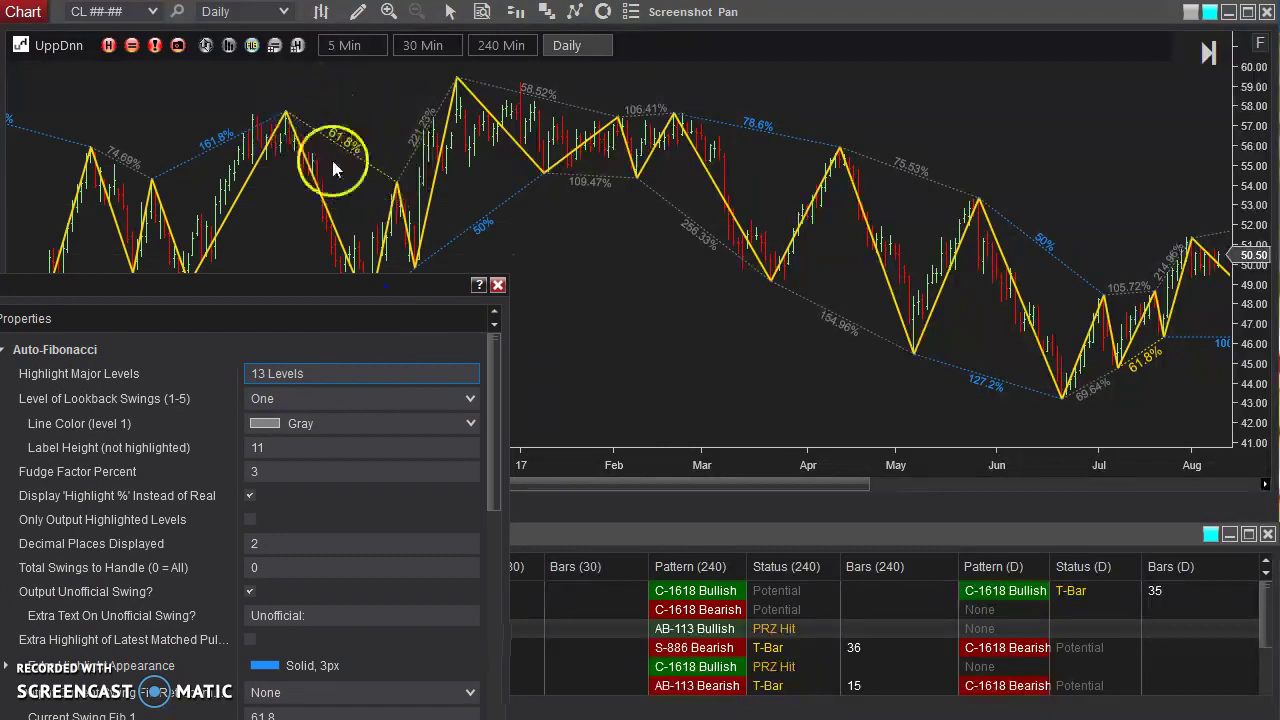
# Step: Set Auto-Fibonacci's Level of Lookback Swings to Two and apply it to the chart
pyautogui.click(322, 292)
pyautogui.moveTo(322, 292); pyautogui.dragTo(313, 156)
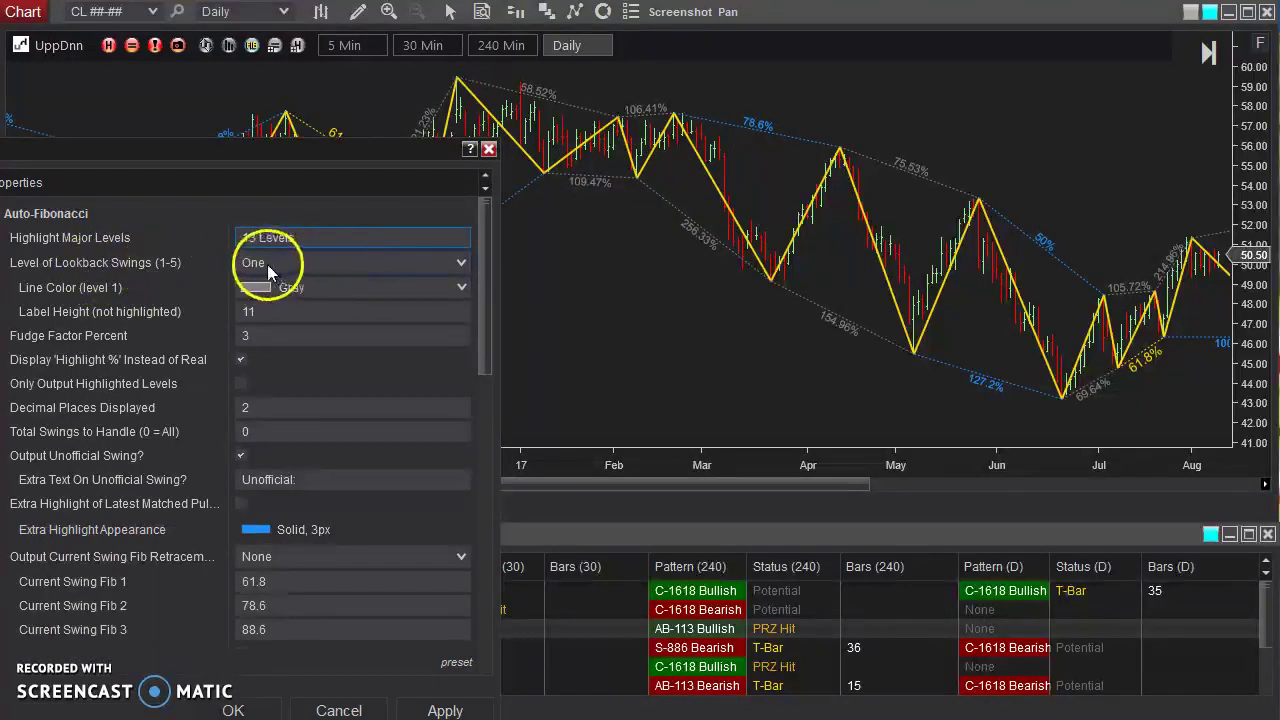
pyautogui.moveTo(382, 154); pyautogui.dragTo(278, 316)
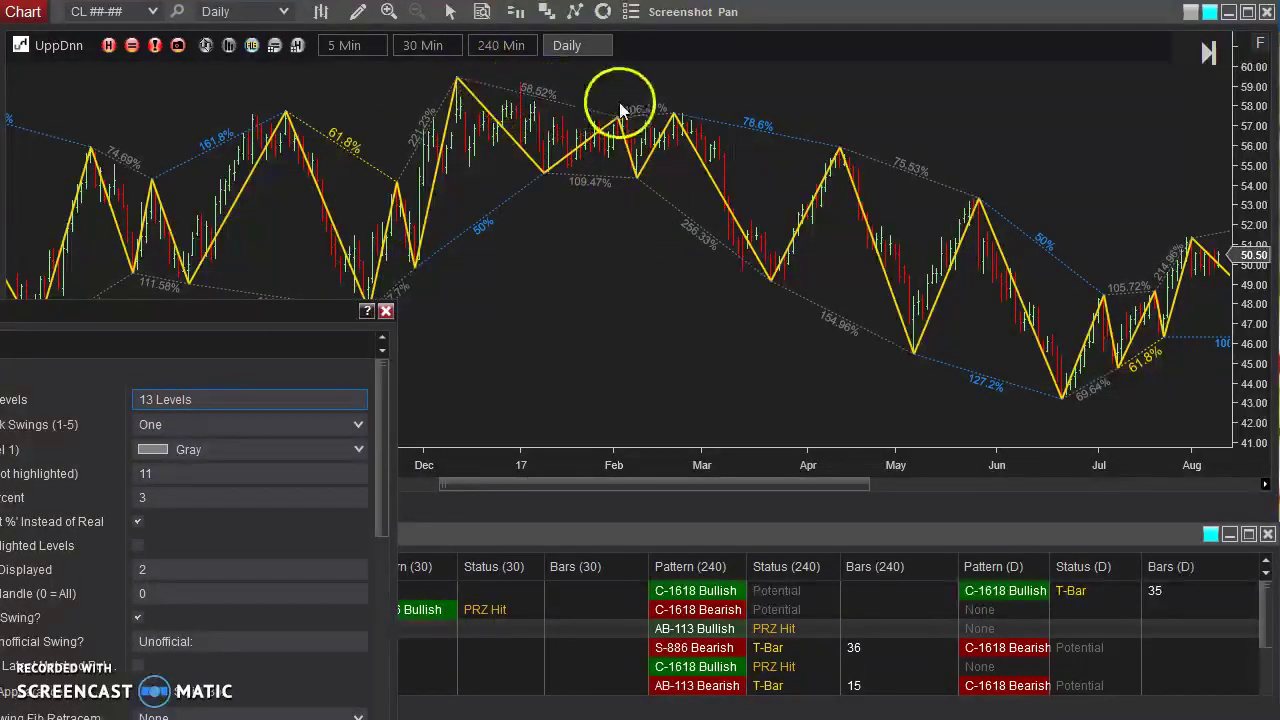
pyautogui.click(236, 427)
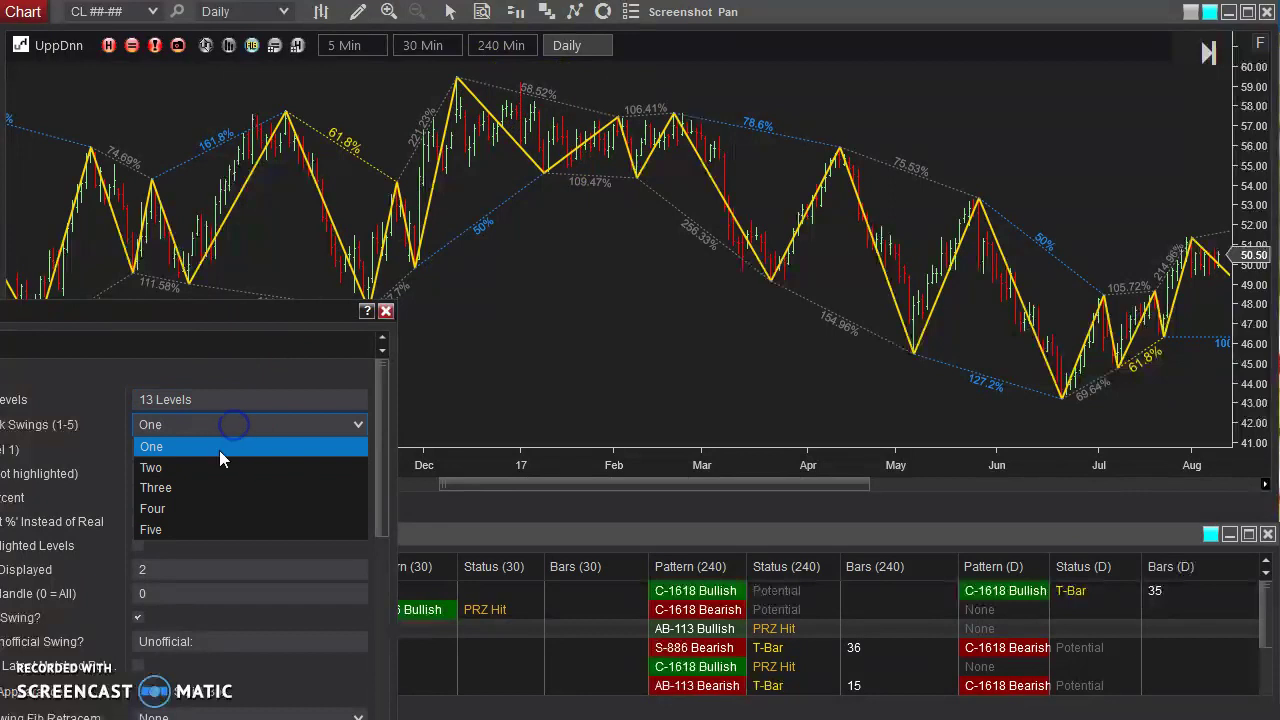
pyautogui.click(211, 463)
pyautogui.moveTo(238, 310)
pyautogui.mouseDown()
pyautogui.moveTo(280, 88)
pyautogui.moveTo(257, 234)
pyautogui.moveTo(224, 328)
pyautogui.mouseUp()
pyautogui.click(375, 648)
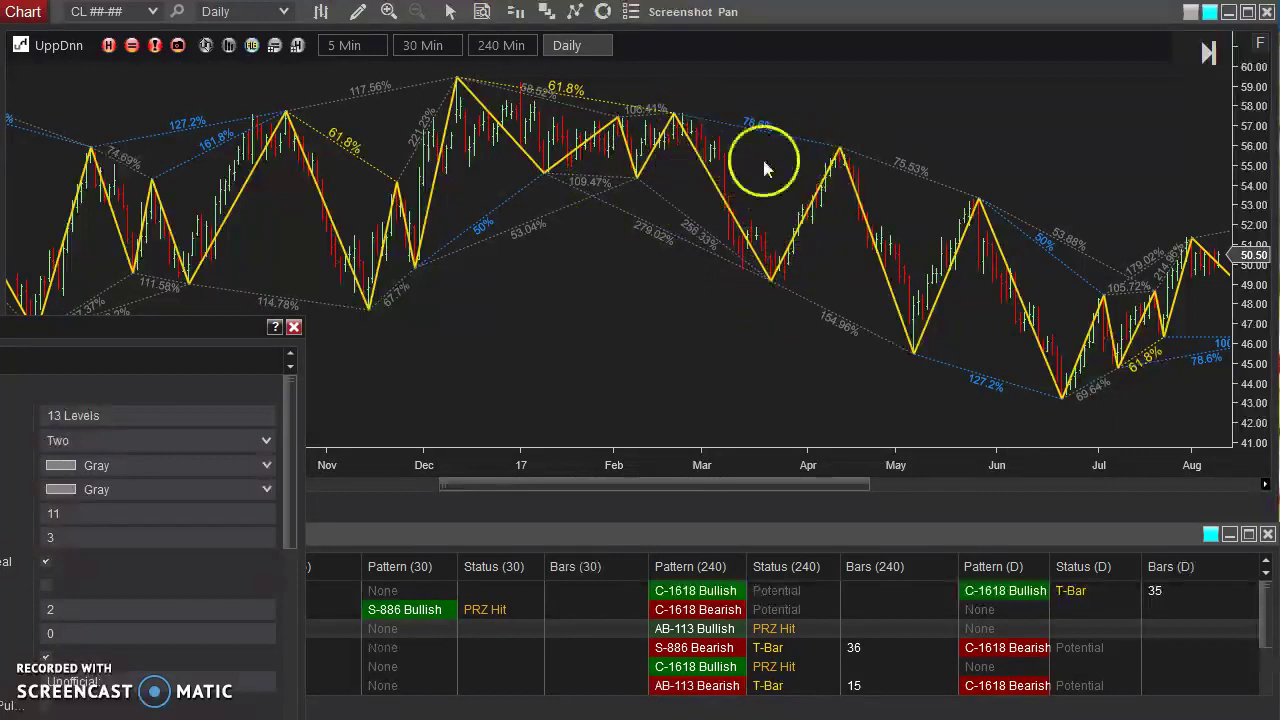
# Step: Set the Level of Lookback Swings to Five and apply it to the chart
pyautogui.moveTo(117, 330); pyautogui.dragTo(181, 98)
pyautogui.click(237, 256)
pyautogui.click(139, 358)
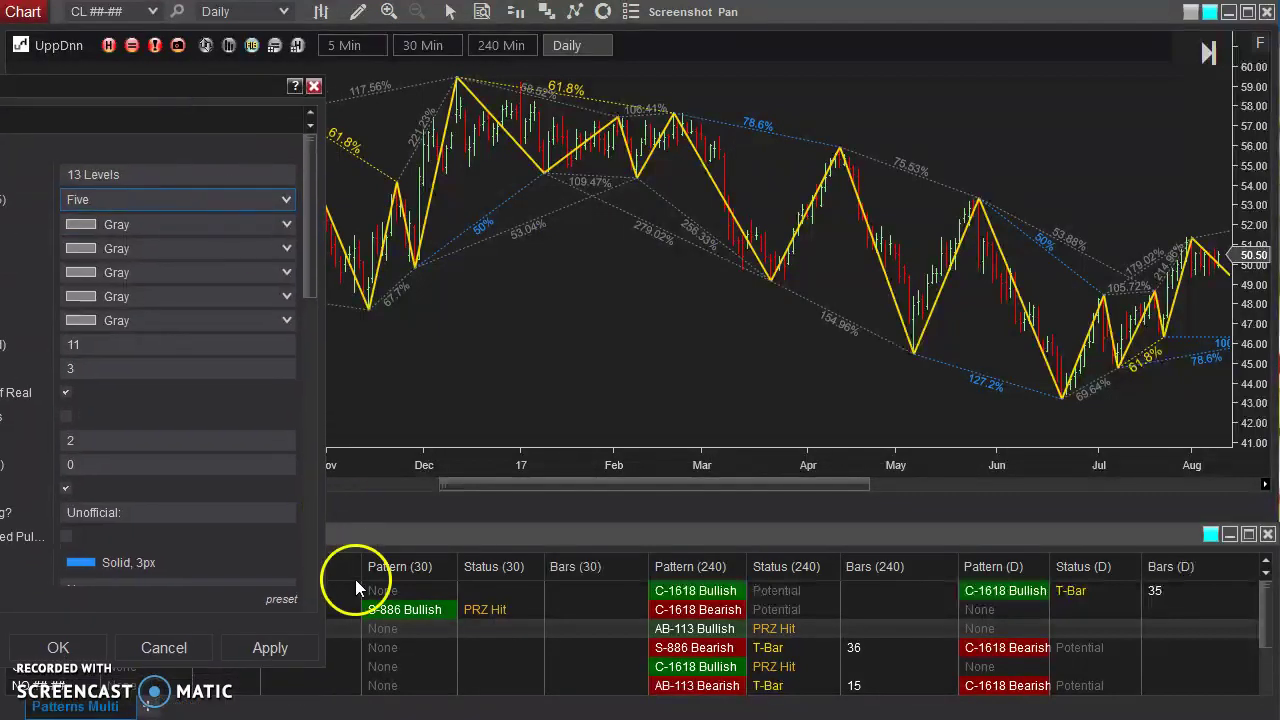
pyautogui.click(270, 648)
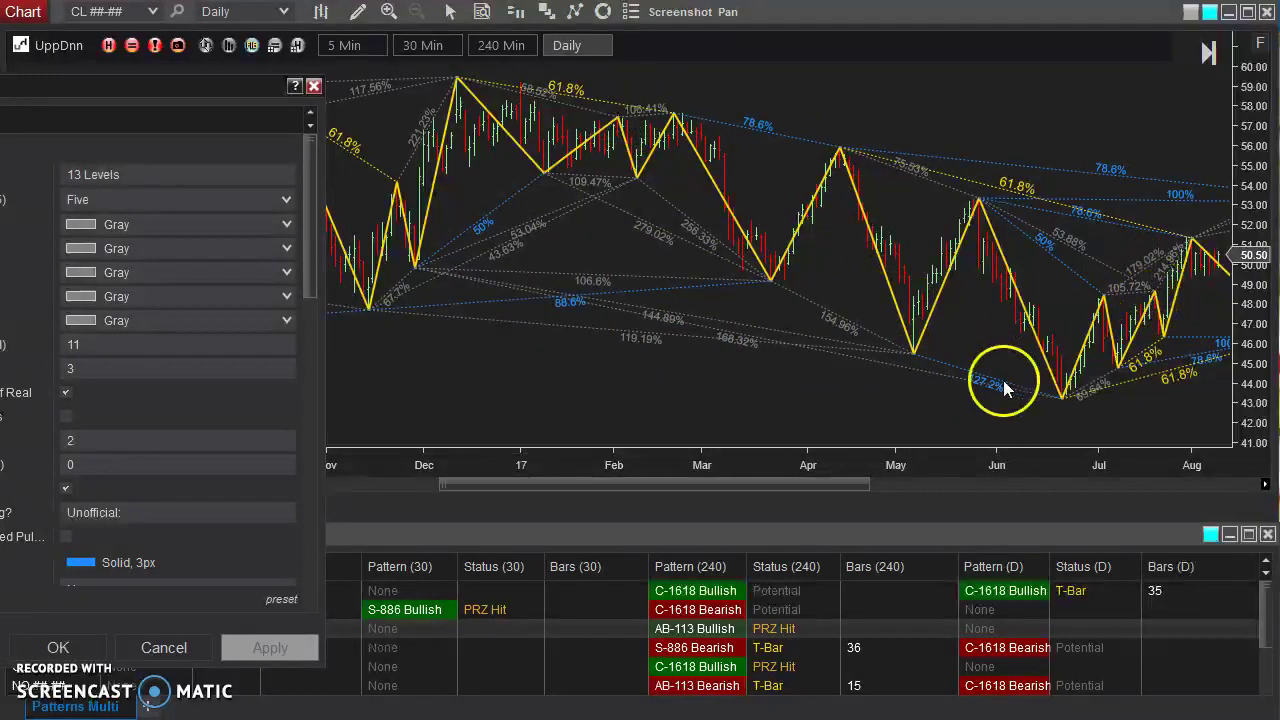
# Step: Return the Level of Lookback Swings to Two
pyautogui.click(144, 203)
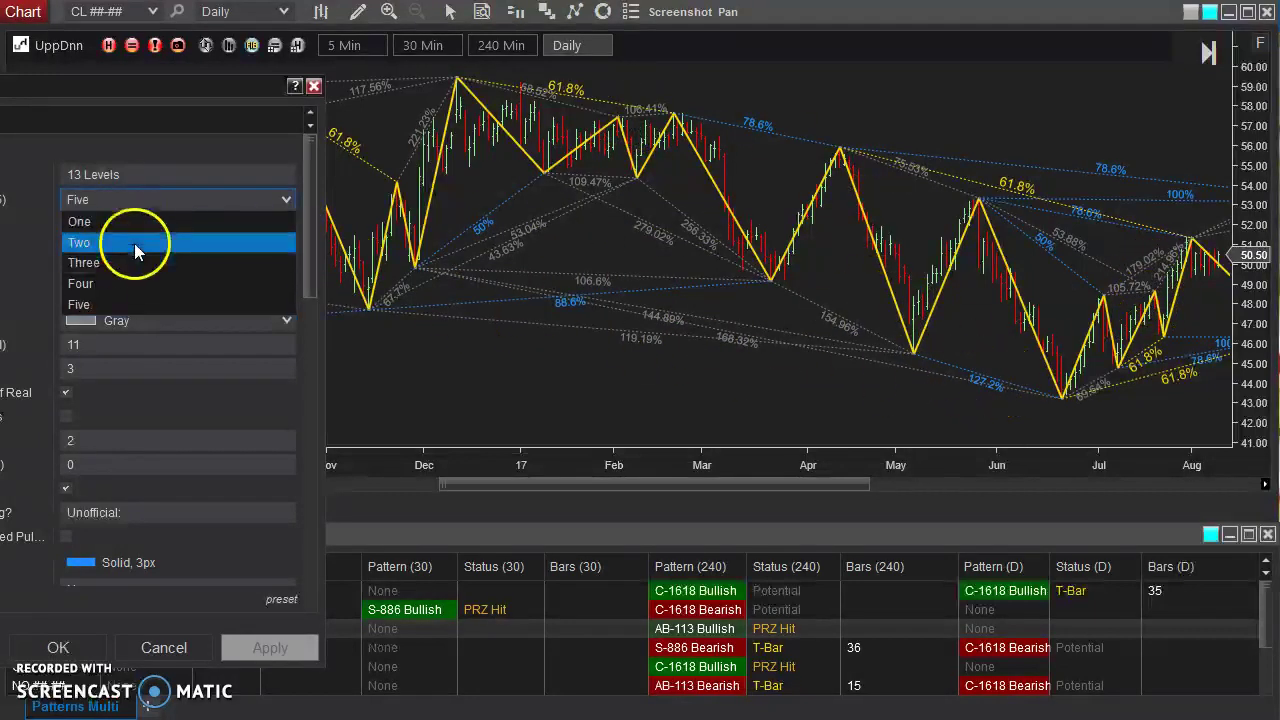
pyautogui.click(135, 245)
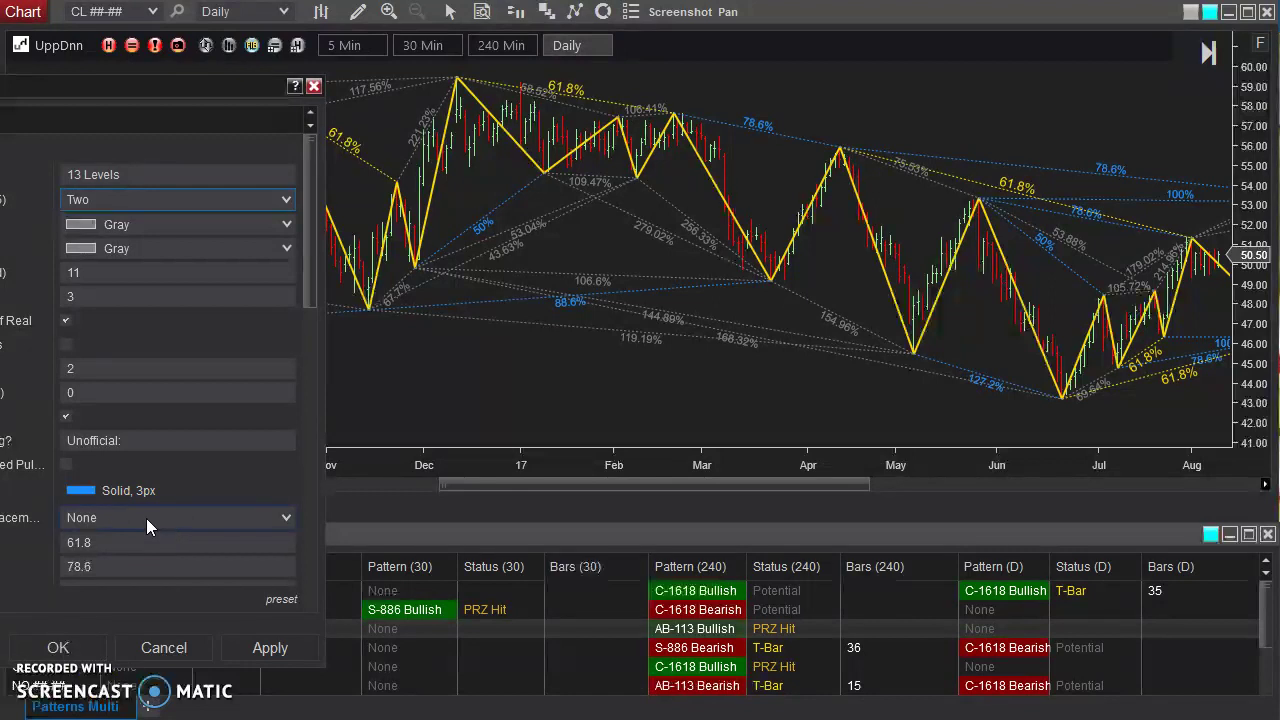
pyautogui.click(175, 288)
# Step: Examine the Label Height (not highlighted) and Fudge Factor Percent settings alongside the Fibonacci labels on the chart
pyautogui.moveTo(222, 92); pyautogui.dragTo(388, 128)
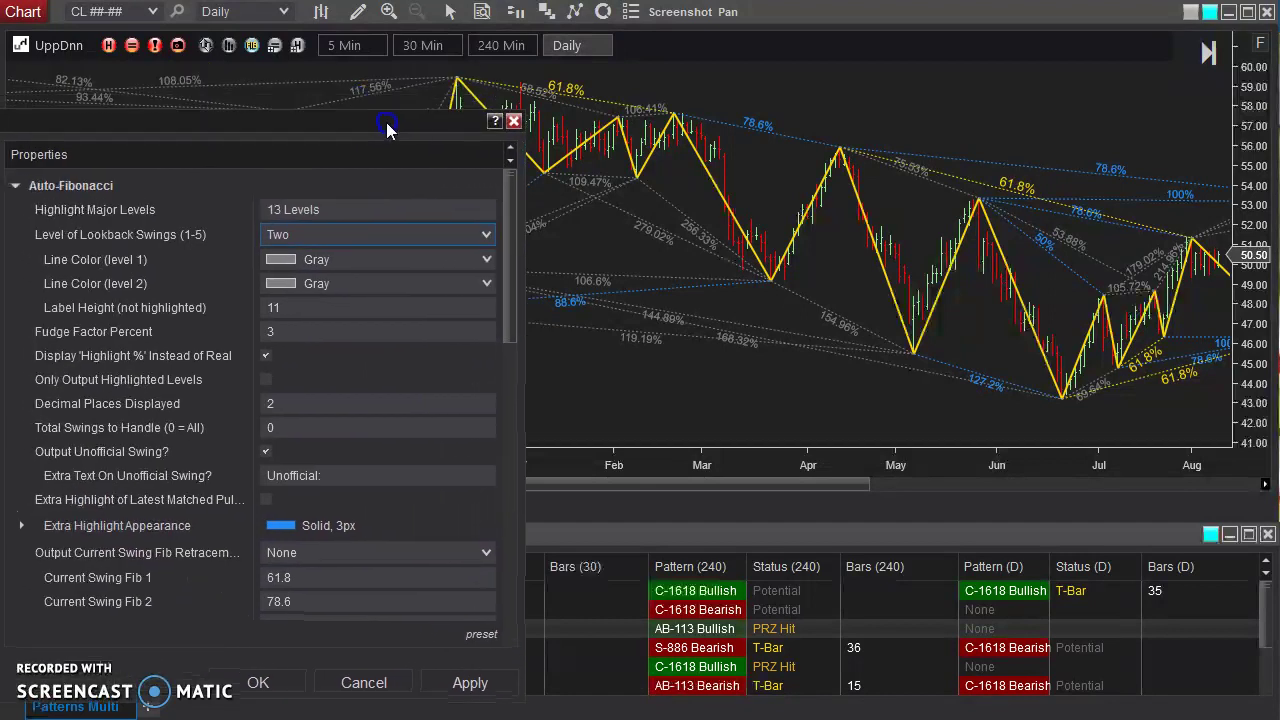
pyautogui.click(295, 309)
pyautogui.click(295, 309)
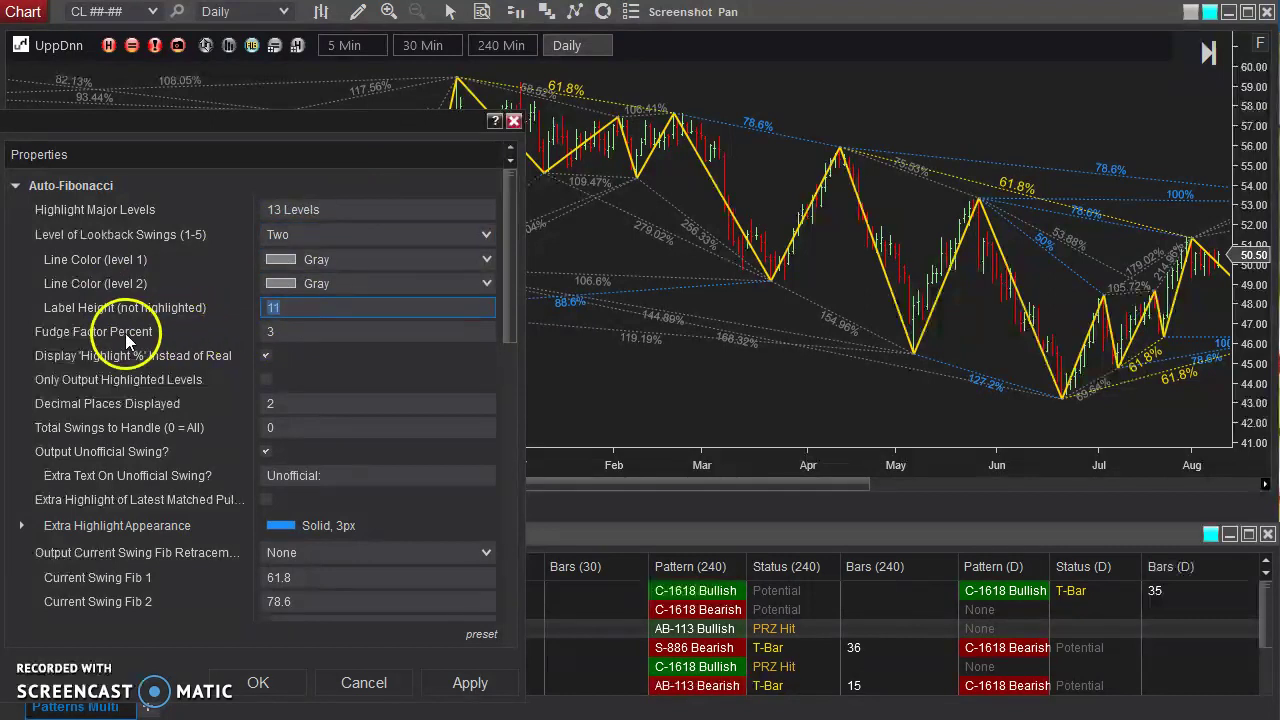
pyautogui.moveTo(355, 128); pyautogui.dragTo(366, 194)
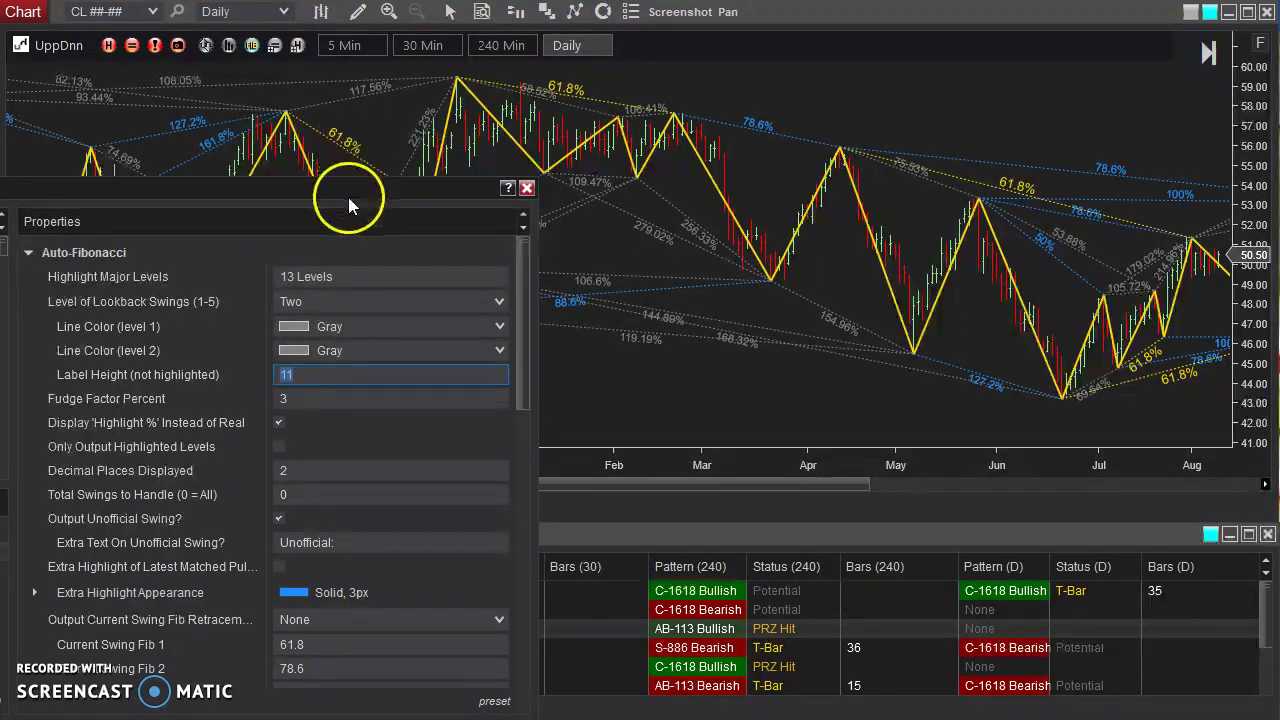
pyautogui.moveTo(345, 193); pyautogui.dragTo(341, 119)
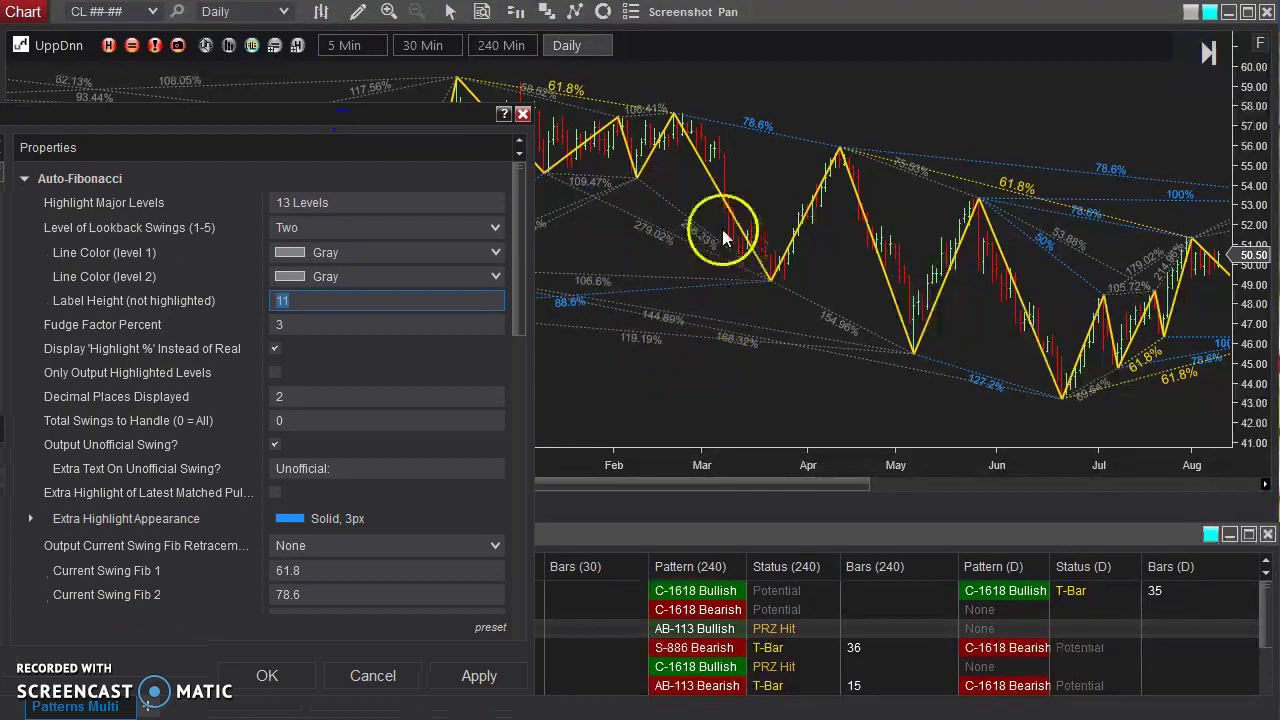
pyautogui.click(278, 302)
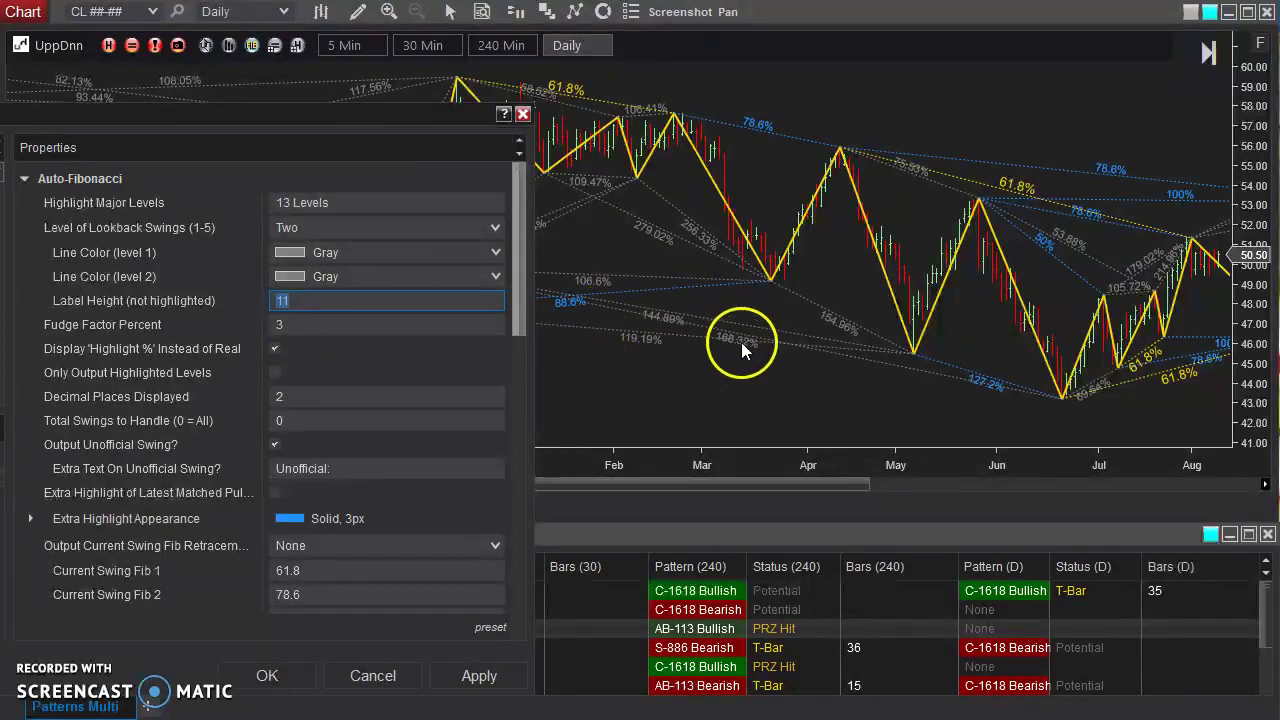
pyautogui.click(295, 325)
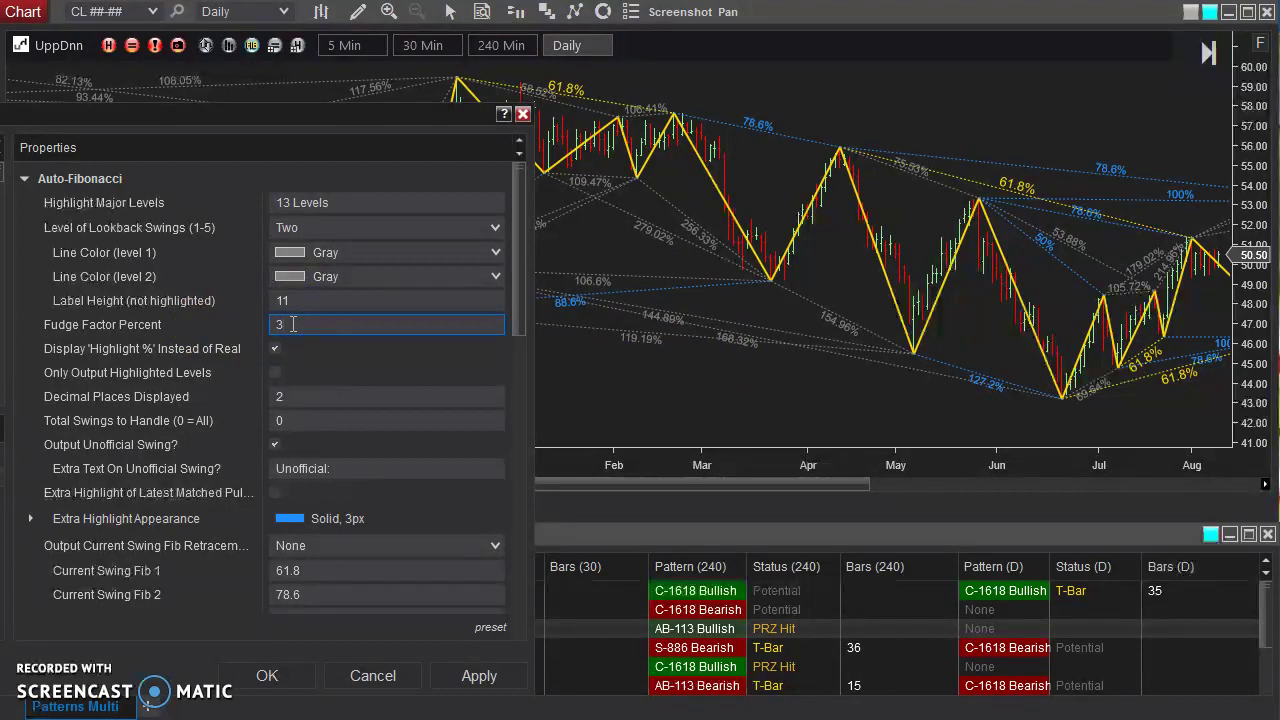
pyautogui.moveTo(349, 122); pyautogui.dragTo(357, 286)
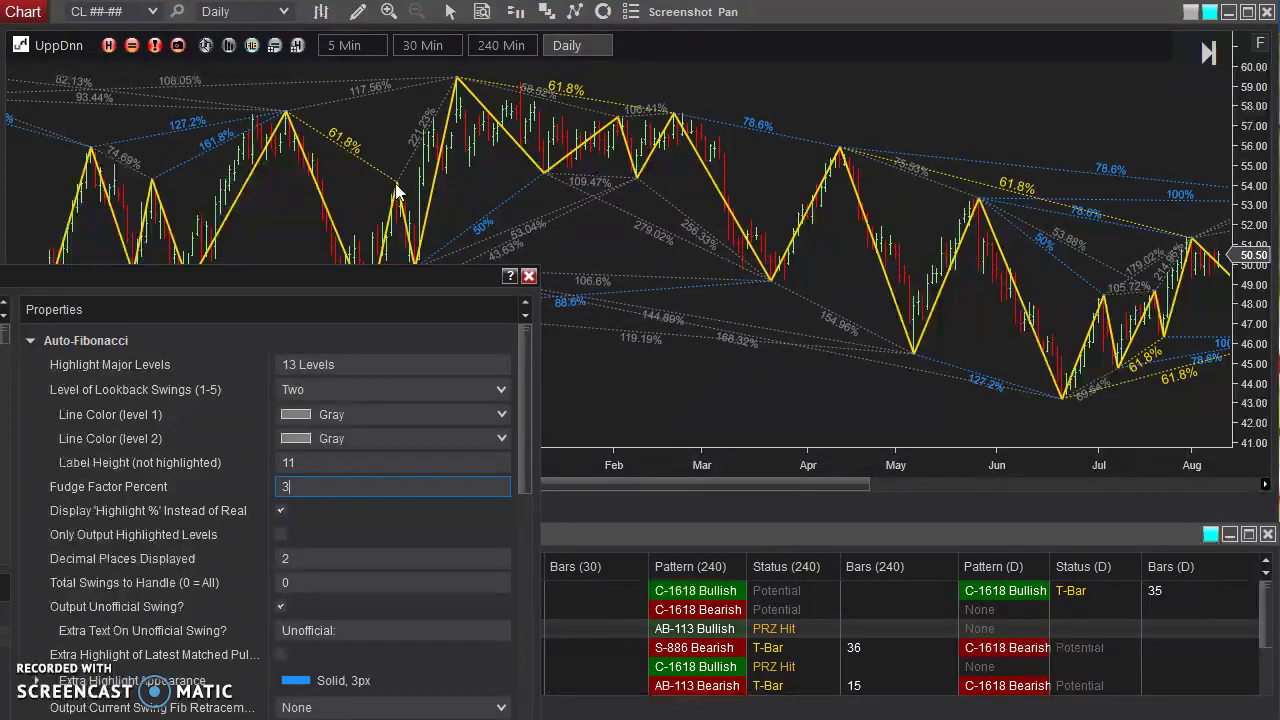
pyautogui.moveTo(300, 490); pyautogui.dragTo(262, 498)
pyautogui.click(333, 180)
pyautogui.moveTo(315, 276); pyautogui.dragTo(294, 213)
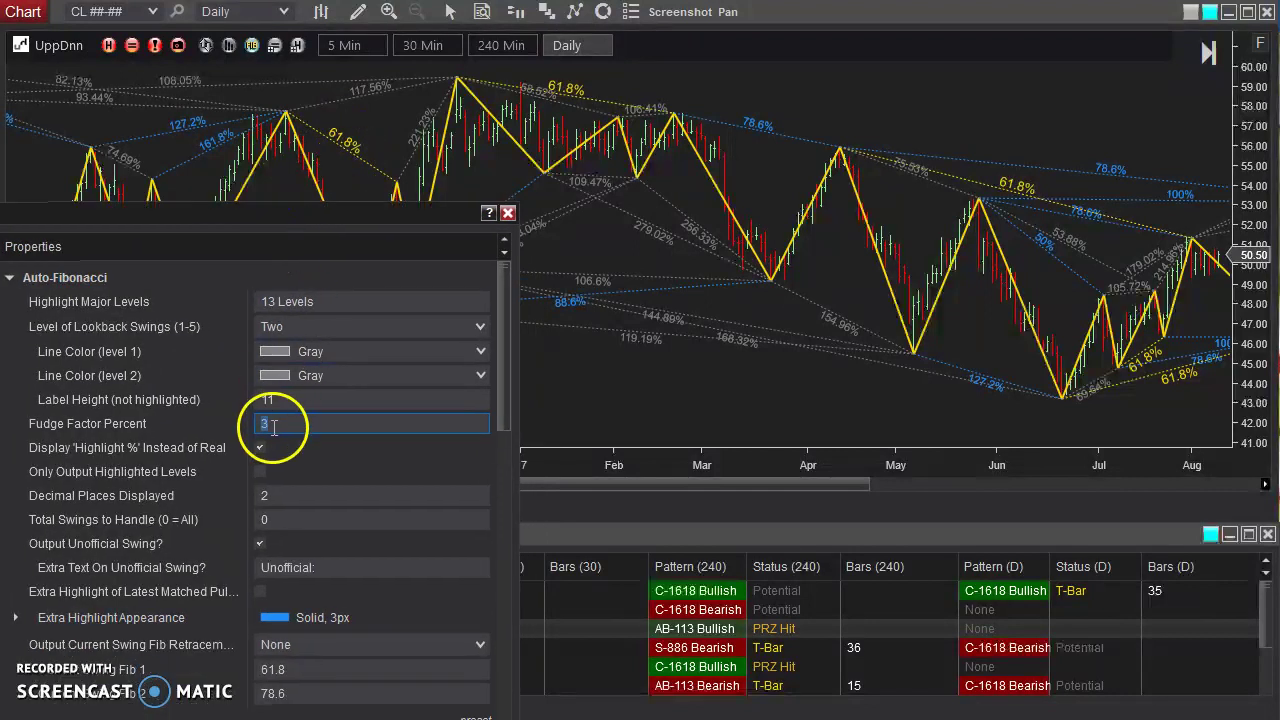
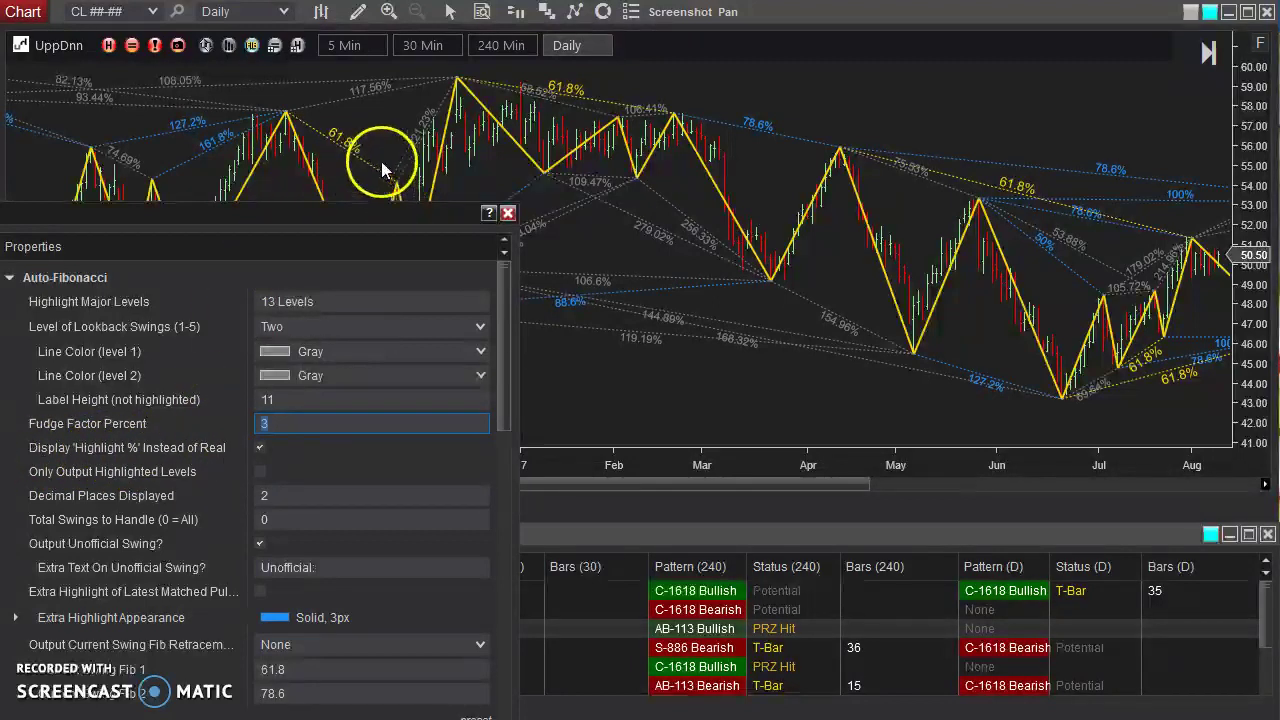
# Step: Turn off Display 'Highlight %' Instead of Real and apply it to show the real swing percentages
pyautogui.click(260, 449)
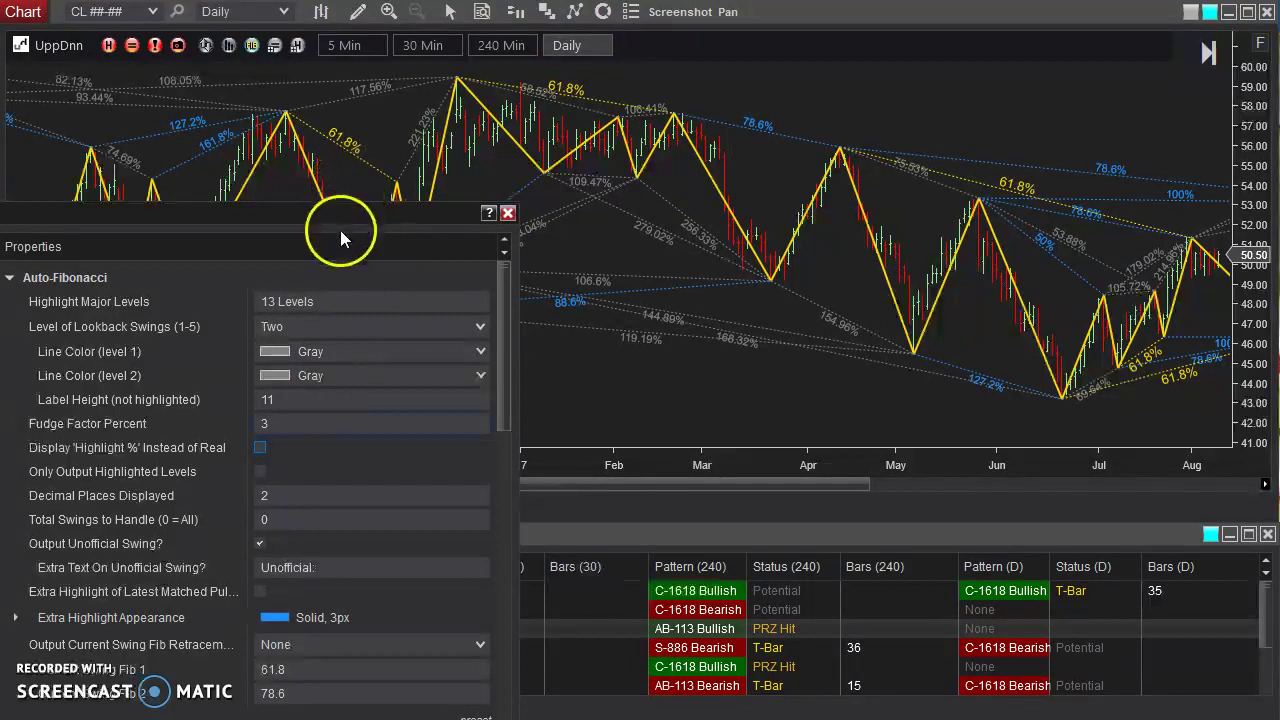
pyautogui.moveTo(340, 236); pyautogui.dragTo(155, 155)
pyautogui.click(276, 688)
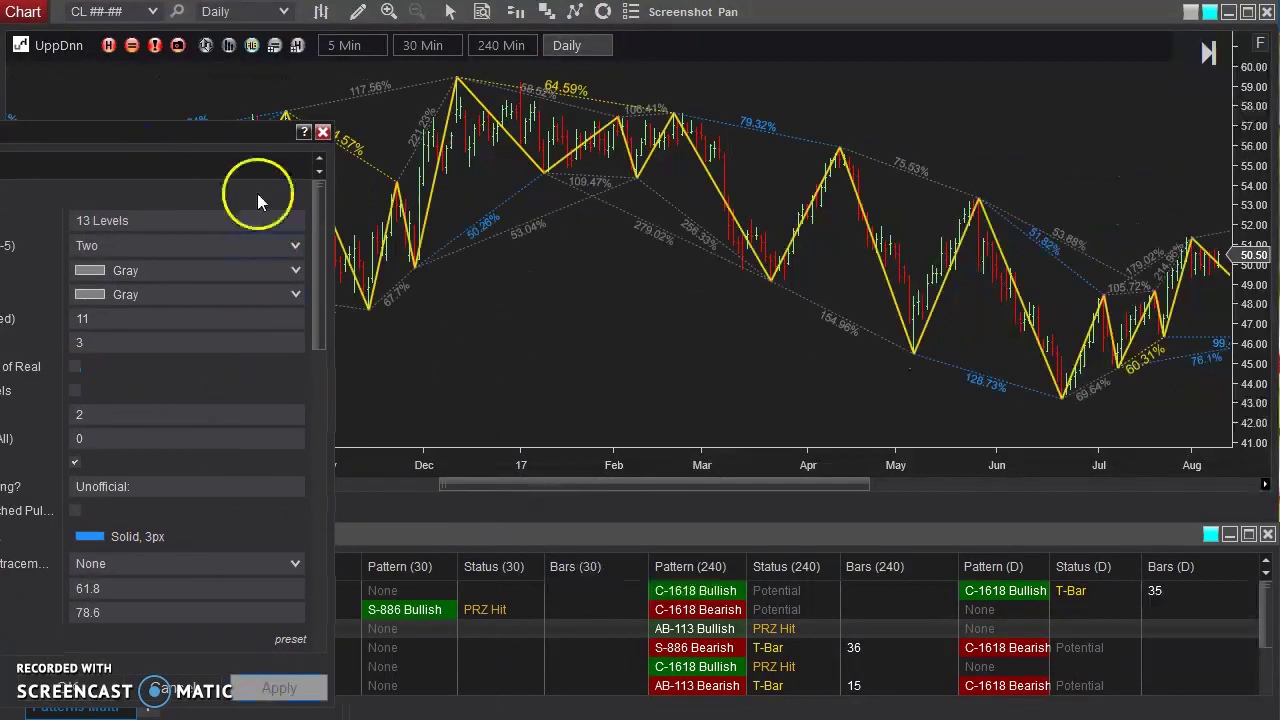
# Step: Turn Display 'Highlight %' Instead of Real back on and apply it to the chart
pyautogui.moveTo(232, 145); pyautogui.dragTo(460, 235)
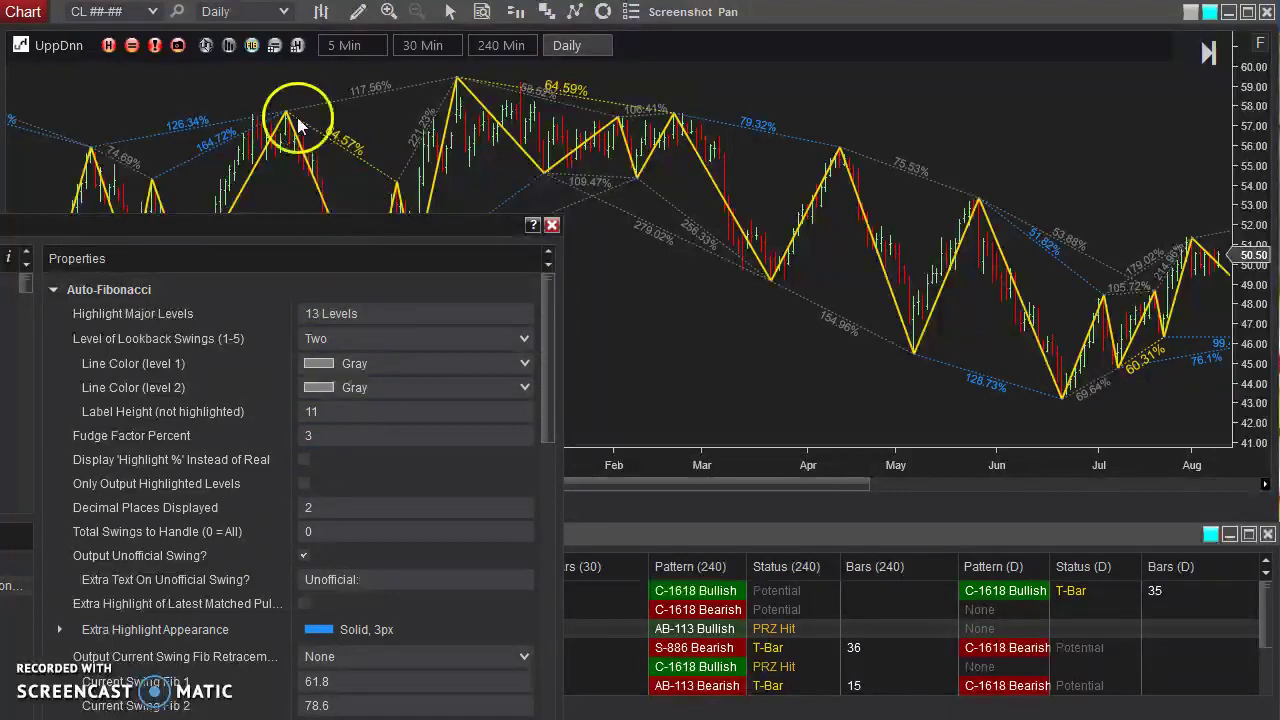
pyautogui.click(304, 462)
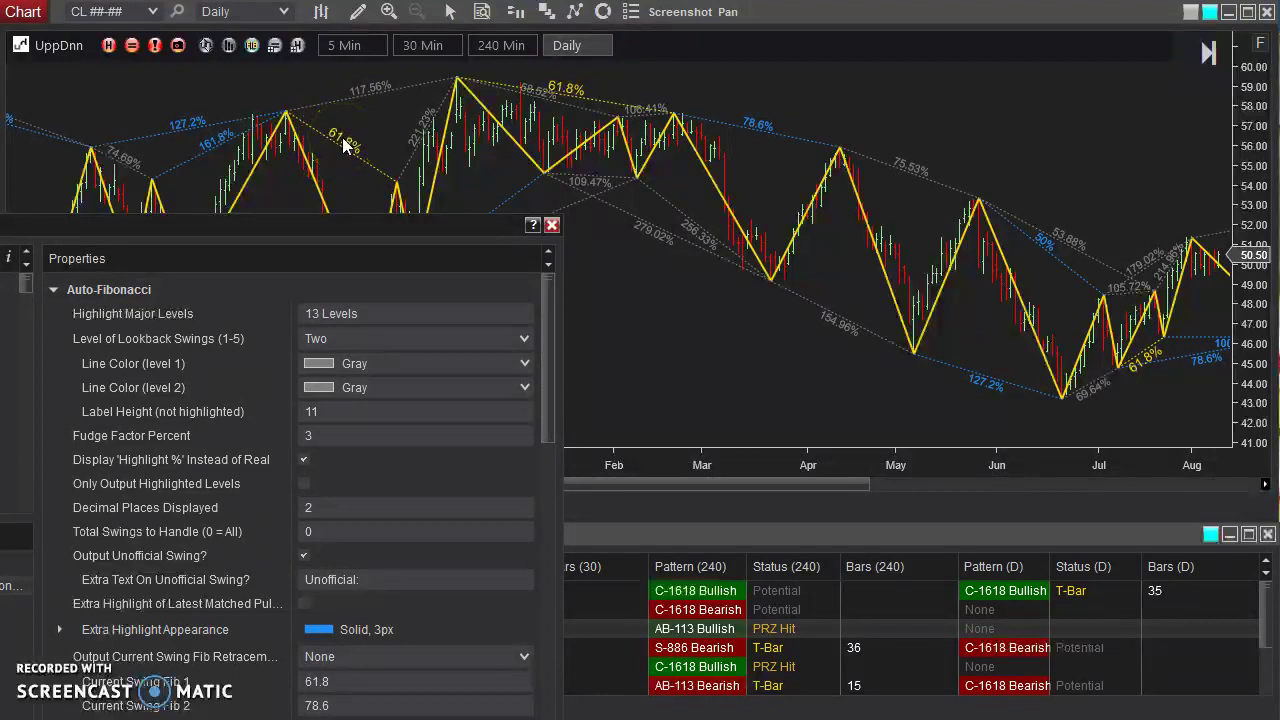
pyautogui.moveTo(386, 243); pyautogui.dragTo(351, 146)
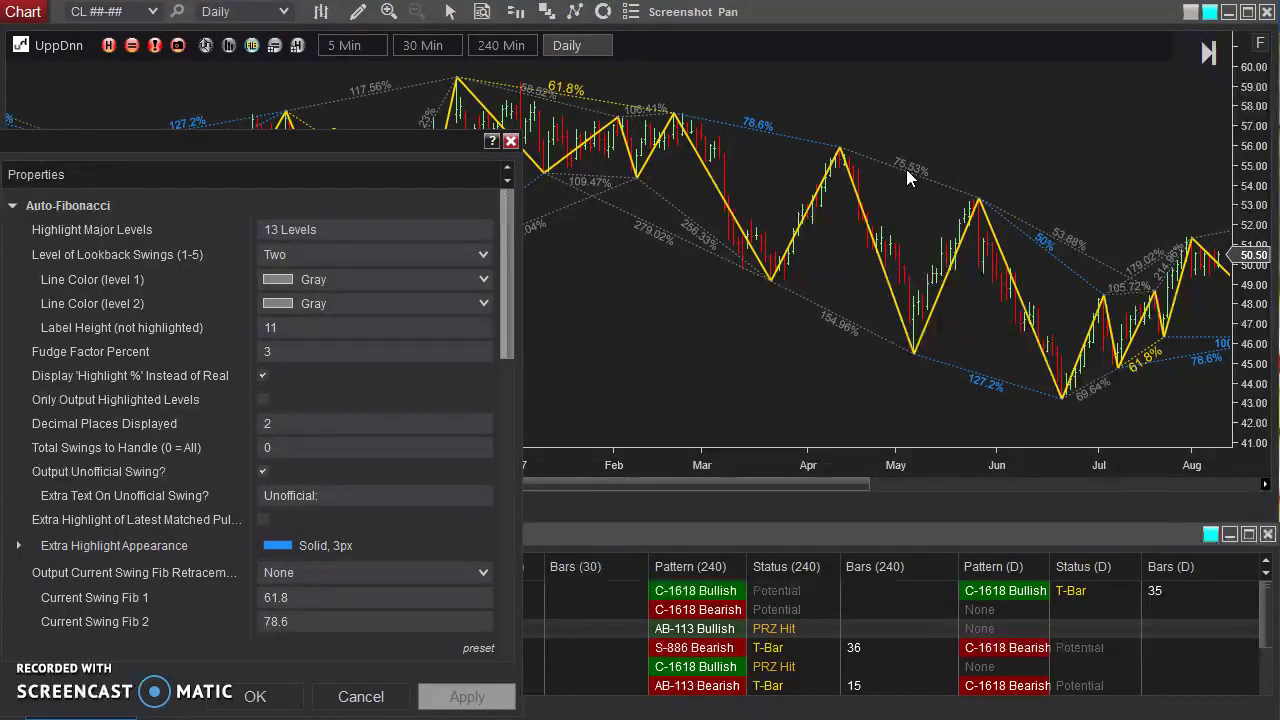
# Step: Set the Auto-Fibonacci Fudge Factor Percent to 3.5
pyautogui.moveTo(800, 143); pyautogui.dragTo(770, 128)
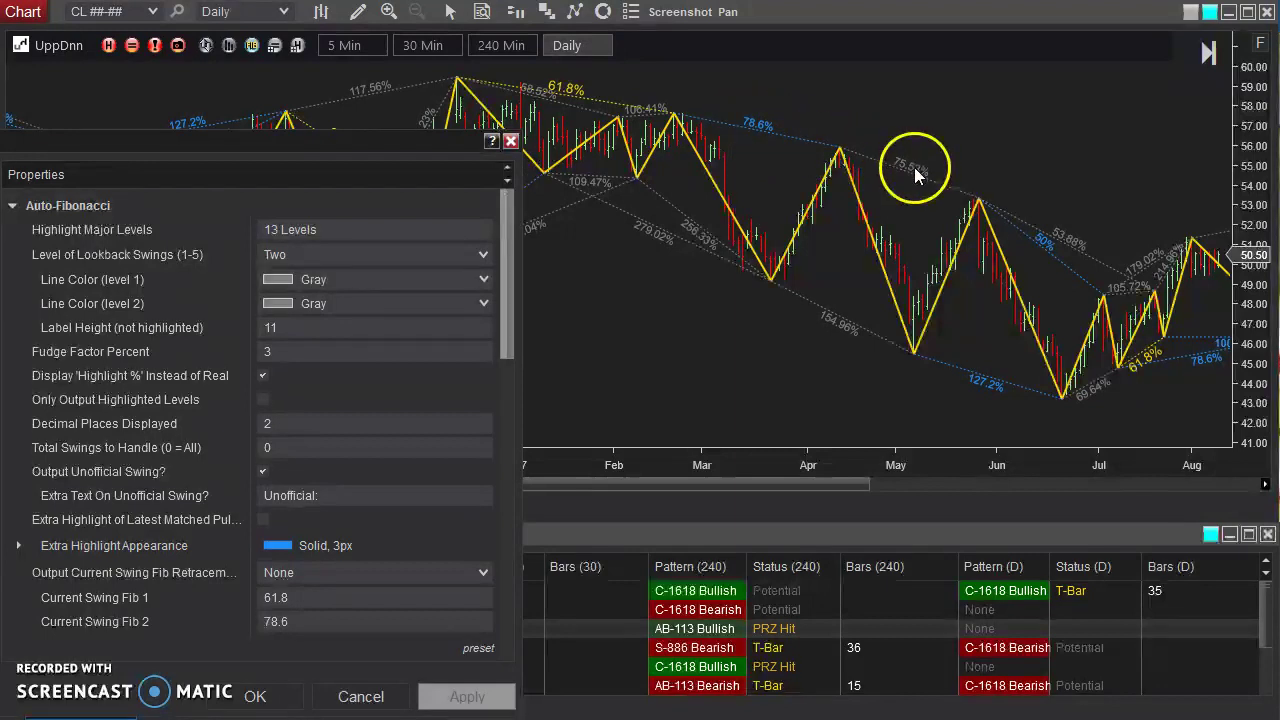
pyautogui.click(296, 330)
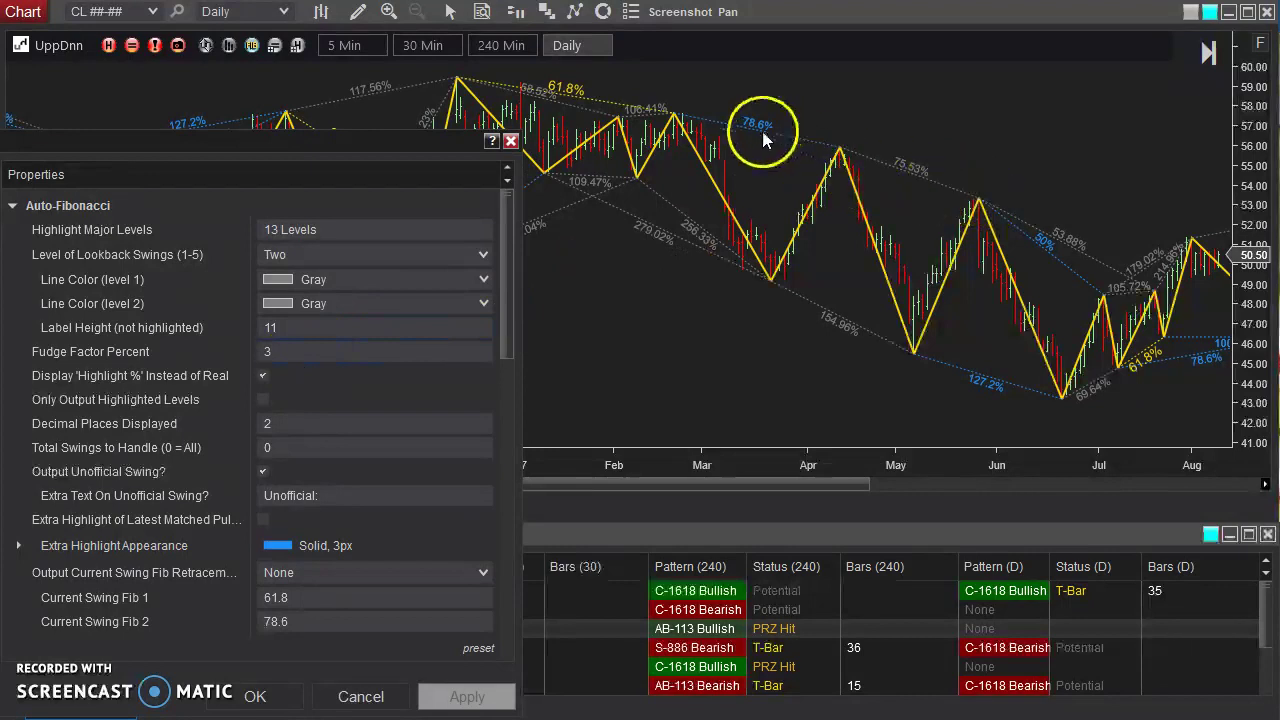
pyautogui.doubleClick(305, 352)
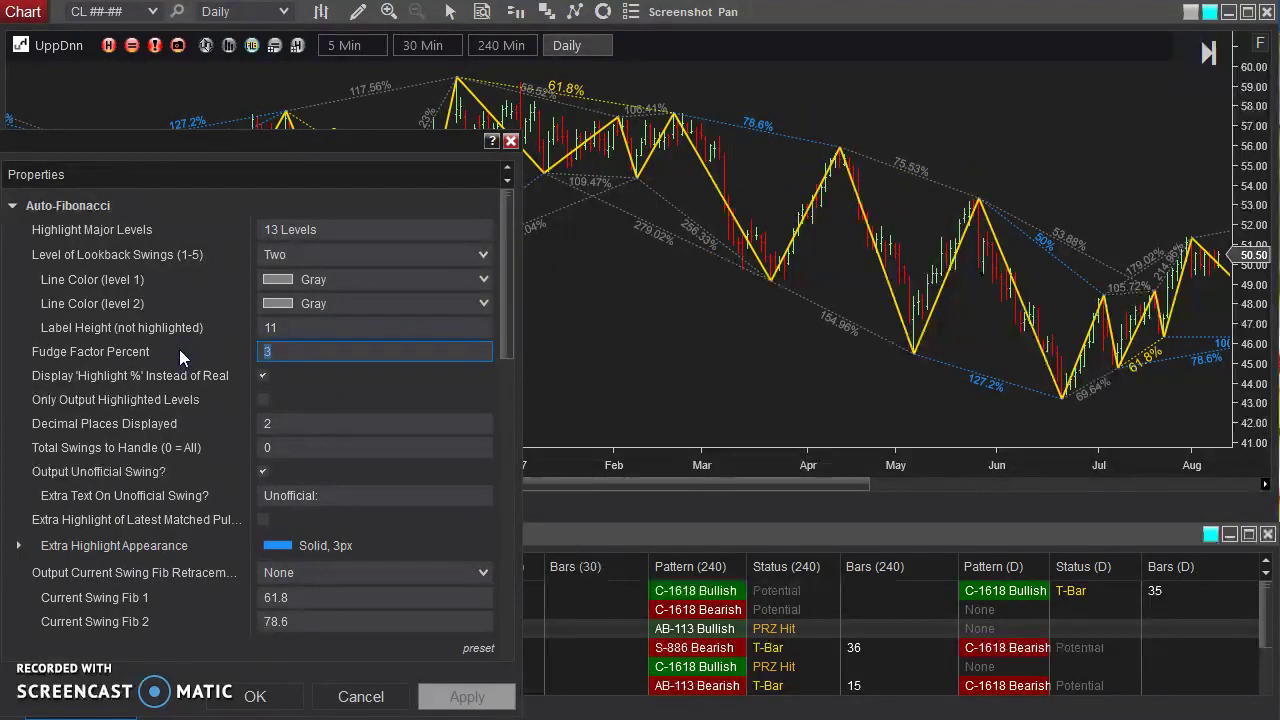
pyautogui.click(288, 352)
pyautogui.write('5')
pyautogui.press('BackSpace')
pyautogui.write('.5')
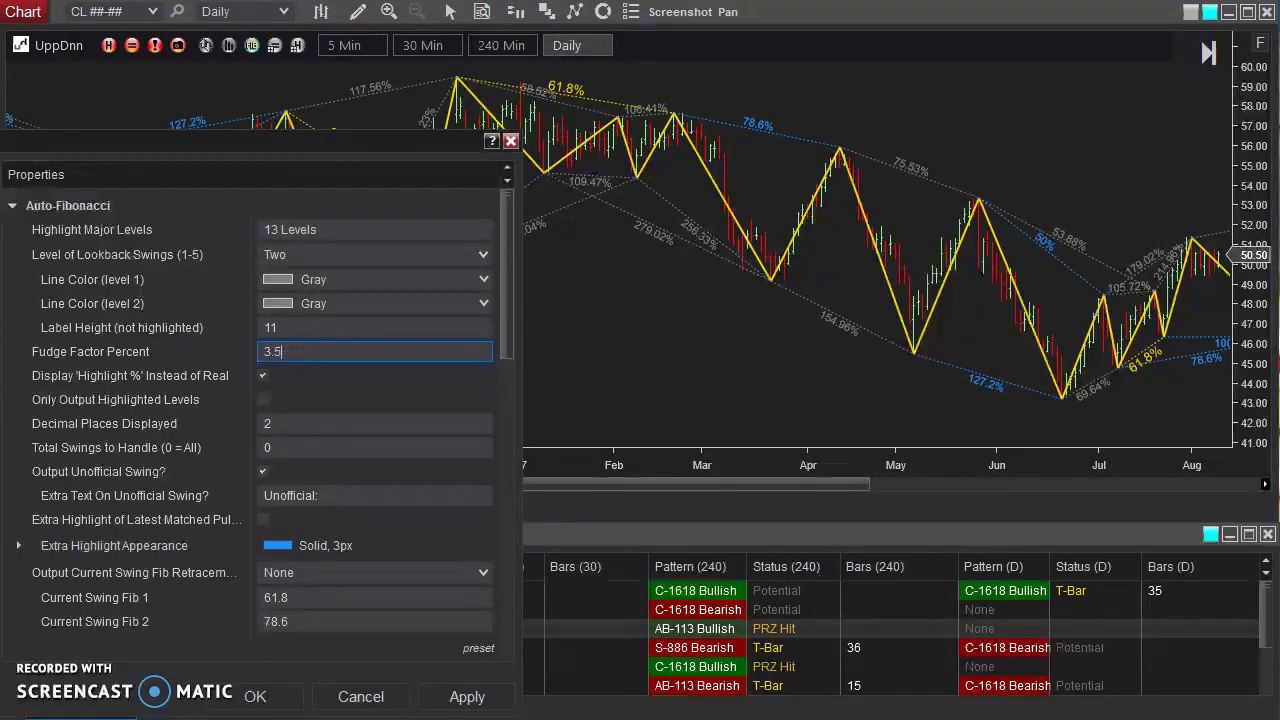
# Step: Apply the 3.5 fudge factor to the chart, reset Fudge Factor Percent to 3 and apply it again
pyautogui.click(466, 696)
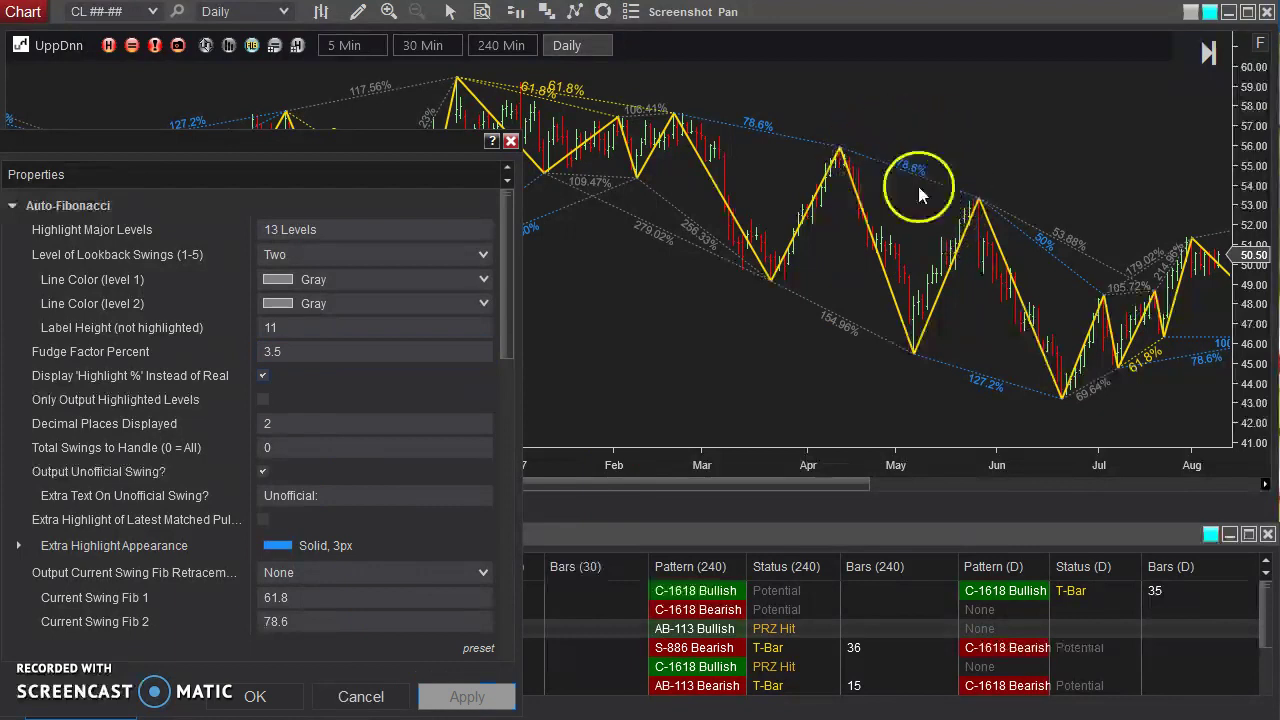
pyautogui.click(366, 351)
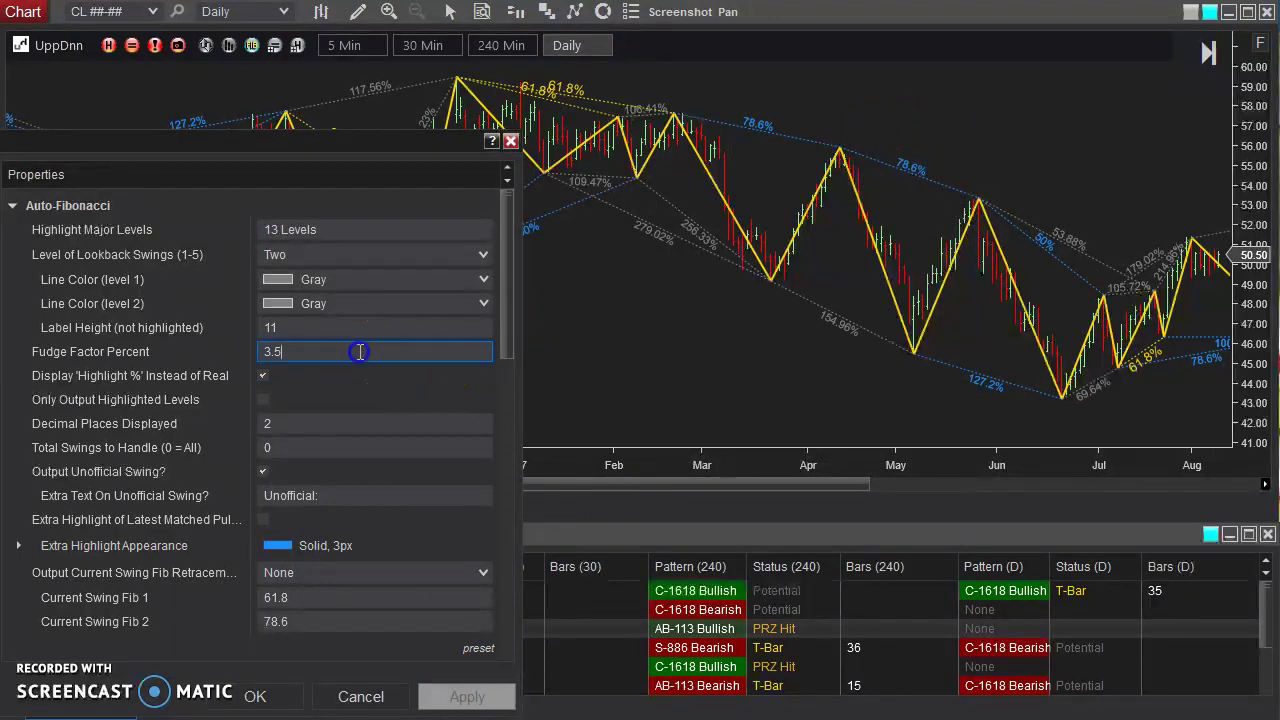
pyautogui.press('BackSpace')
pyautogui.press('BackSpace')
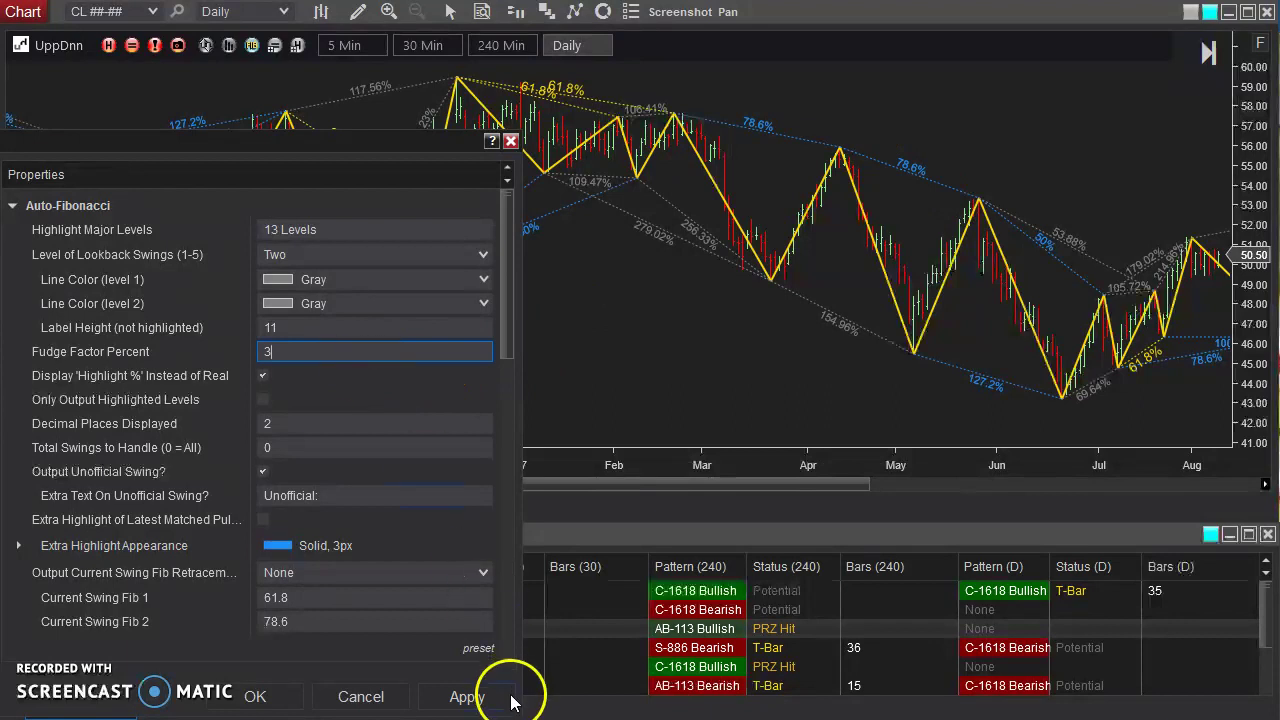
pyautogui.click(467, 697)
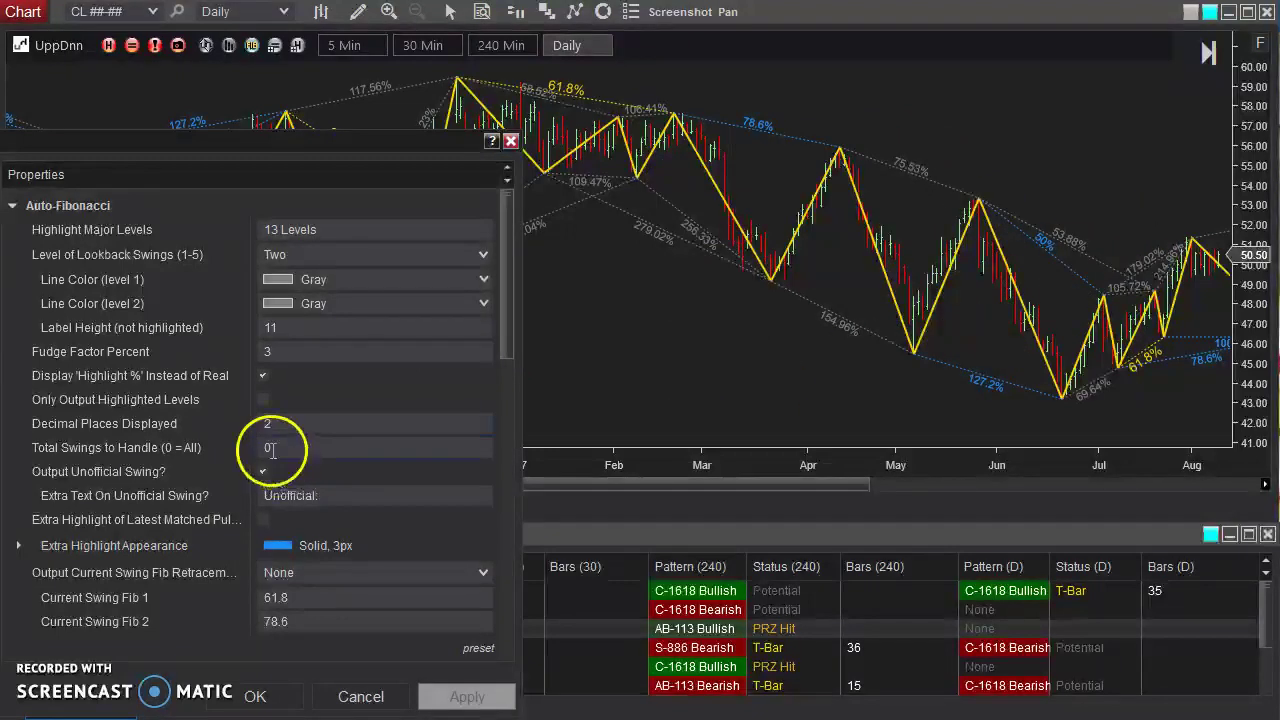
# Step: Turn on Only Output Highlighted Levels and apply it, and turn it back off and reapply the settings
pyautogui.click(263, 399)
pyautogui.click(466, 696)
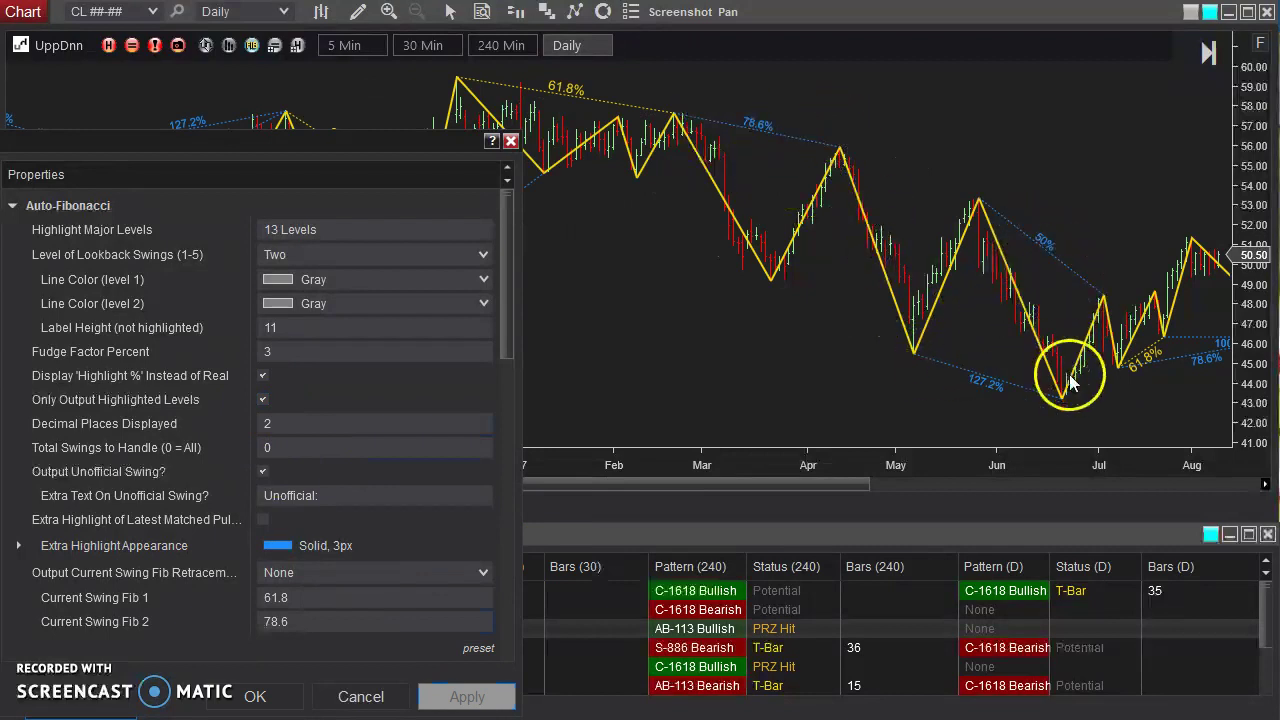
pyautogui.click(263, 400)
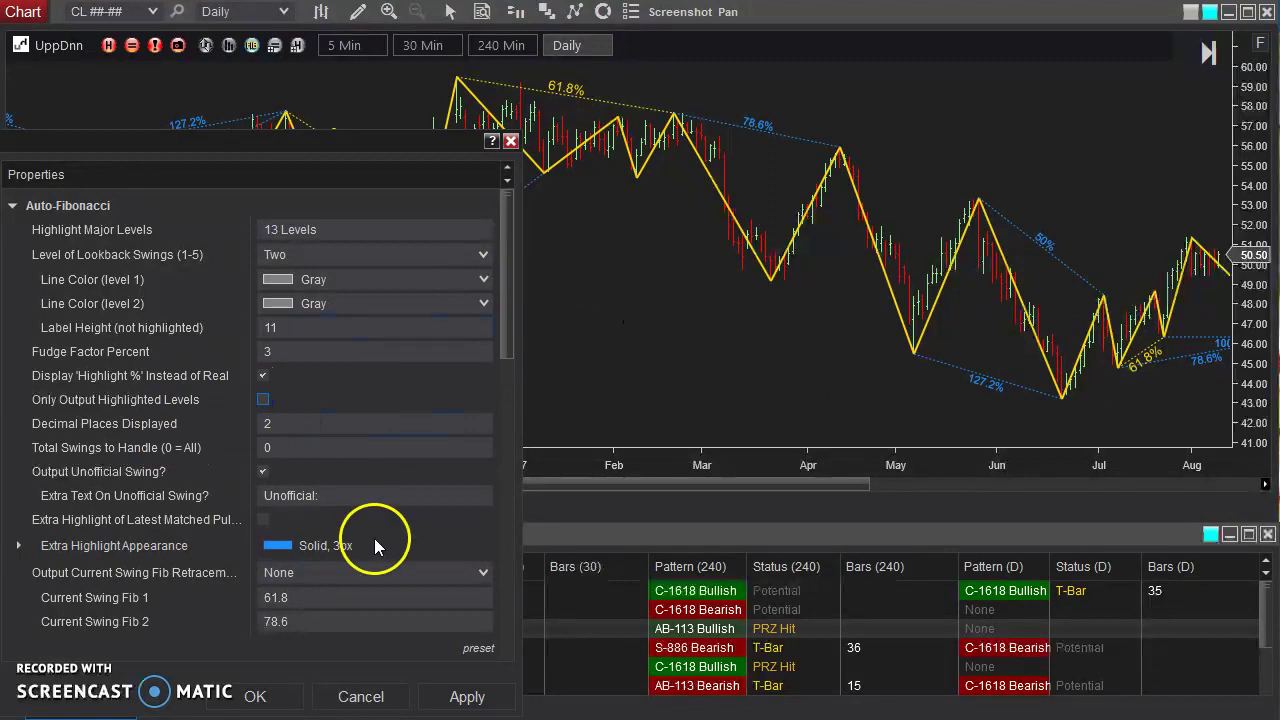
pyautogui.click(464, 697)
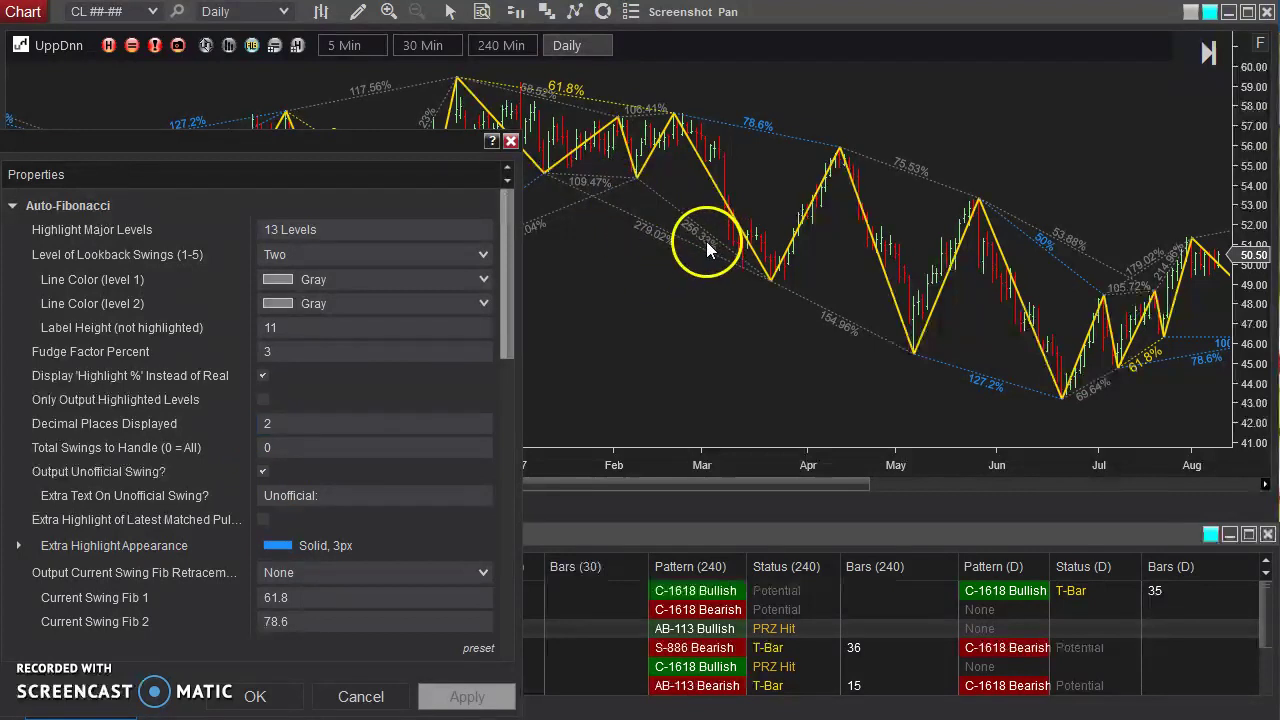
# Step: Set Total Swings to Handle to 2, accept the settings, and bring the chart's most recent bars into view
pyautogui.click(279, 430)
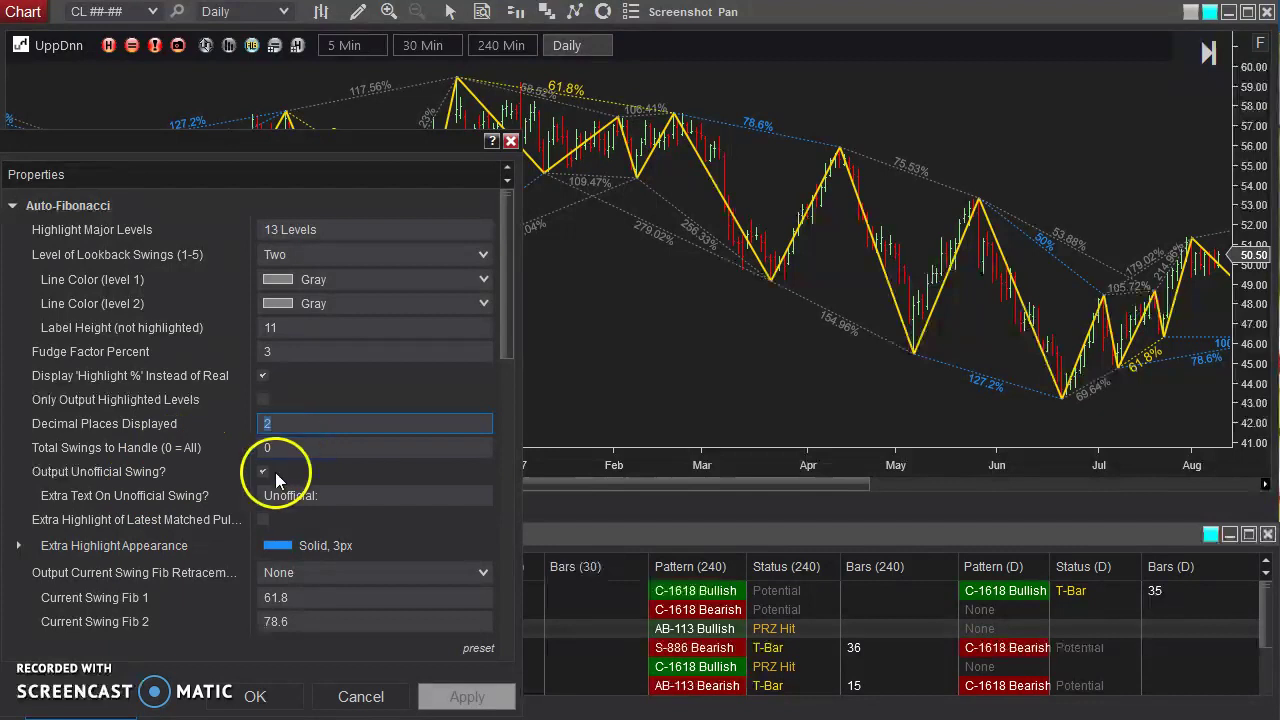
pyautogui.click(163, 642)
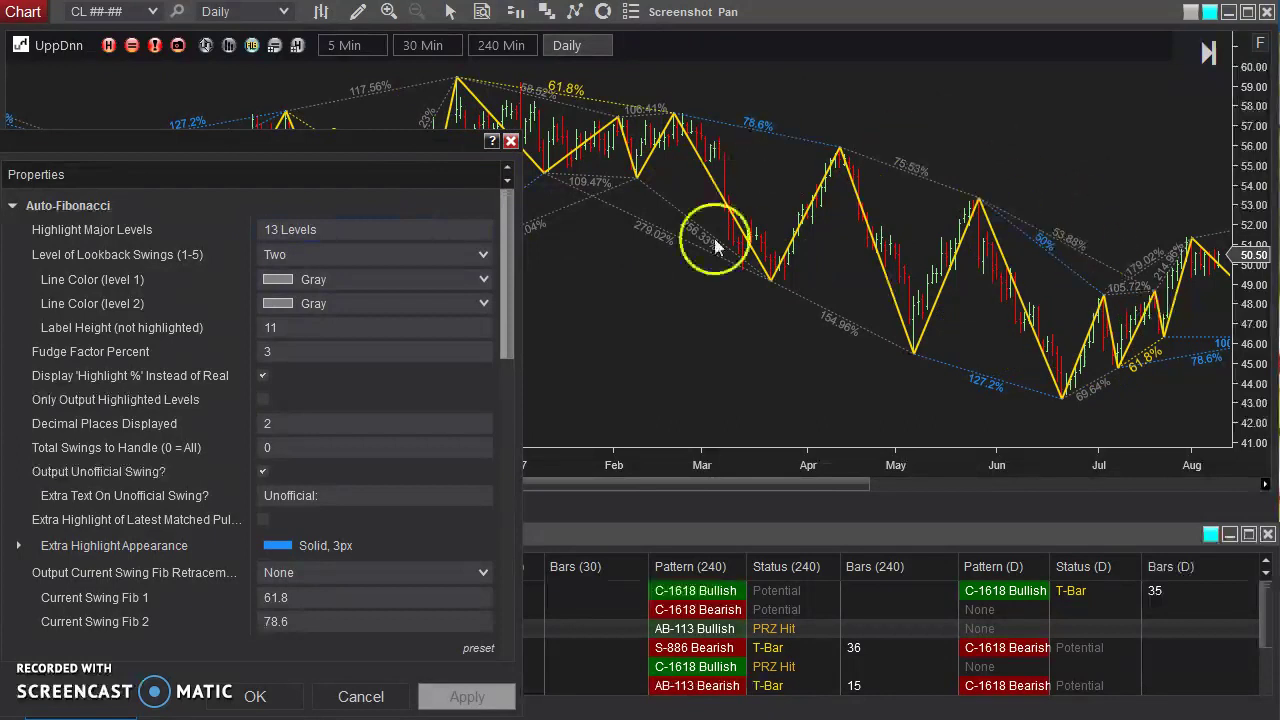
pyautogui.click(265, 448)
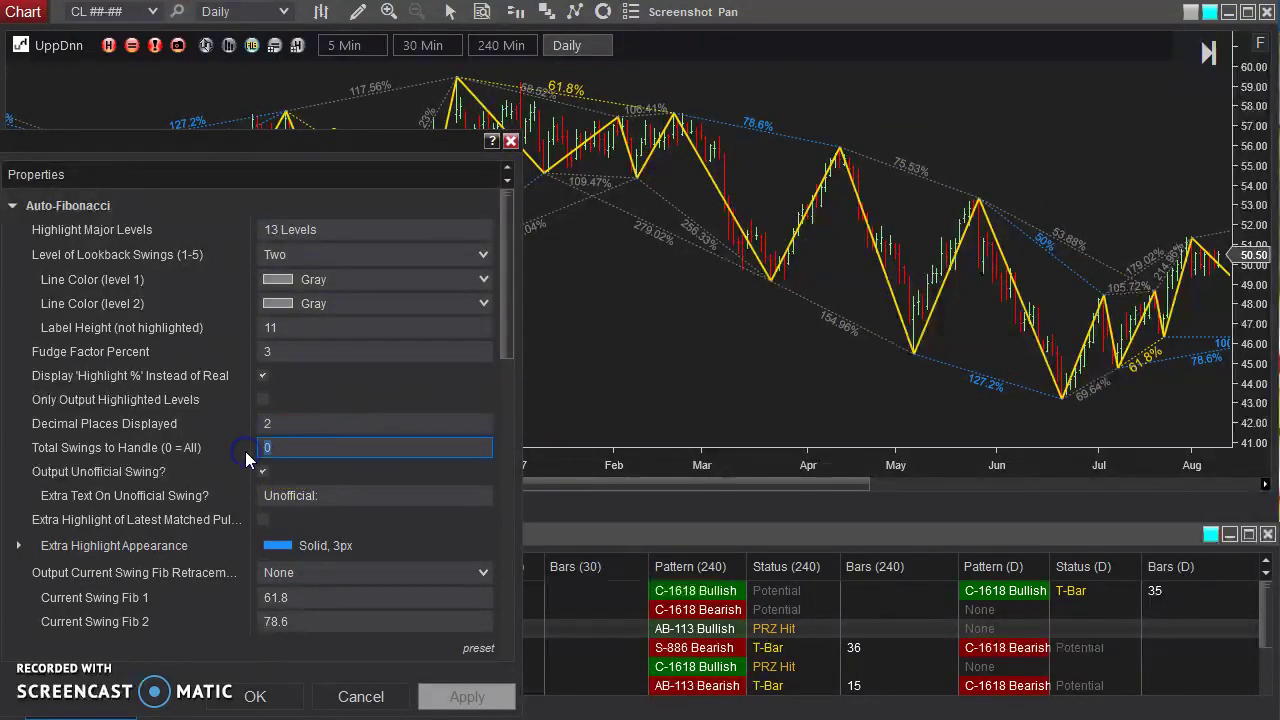
pyautogui.click(266, 703)
pyautogui.scroll(-5, 900, 280)
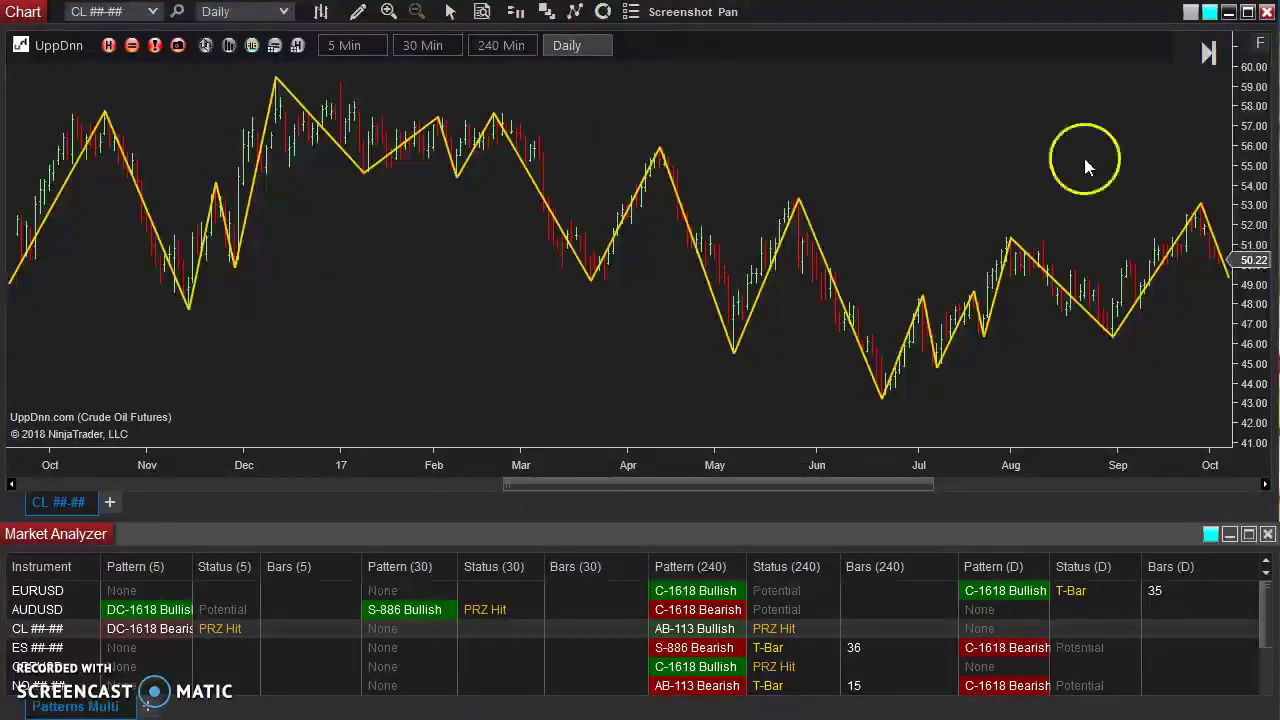
pyautogui.click(1208, 52)
pyautogui.scroll(-8, 920, 290)
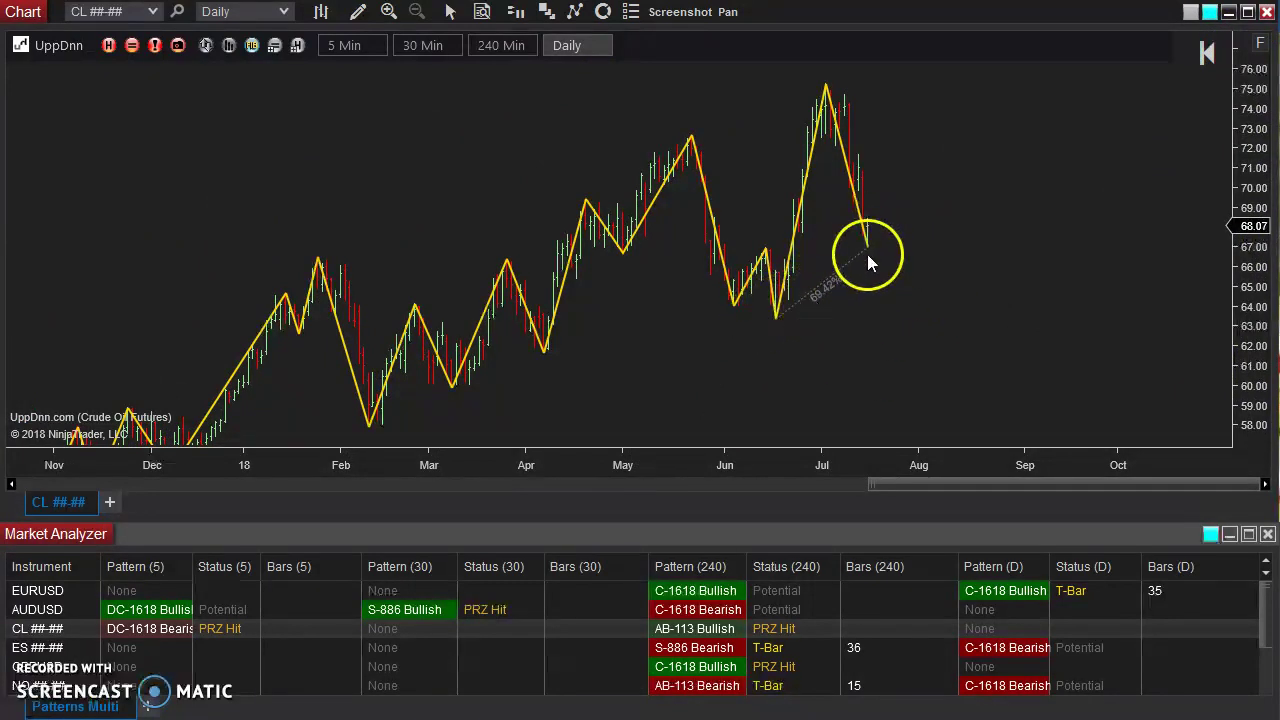
# Step: Reopen the Auto-Fibonacci settings beside the latest swings, set Total Swings to Handle to 5 and apply it
pyautogui.click(45, 52)
pyautogui.moveTo(714, 14); pyautogui.dragTo(310, 108)
pyautogui.click(114, 468)
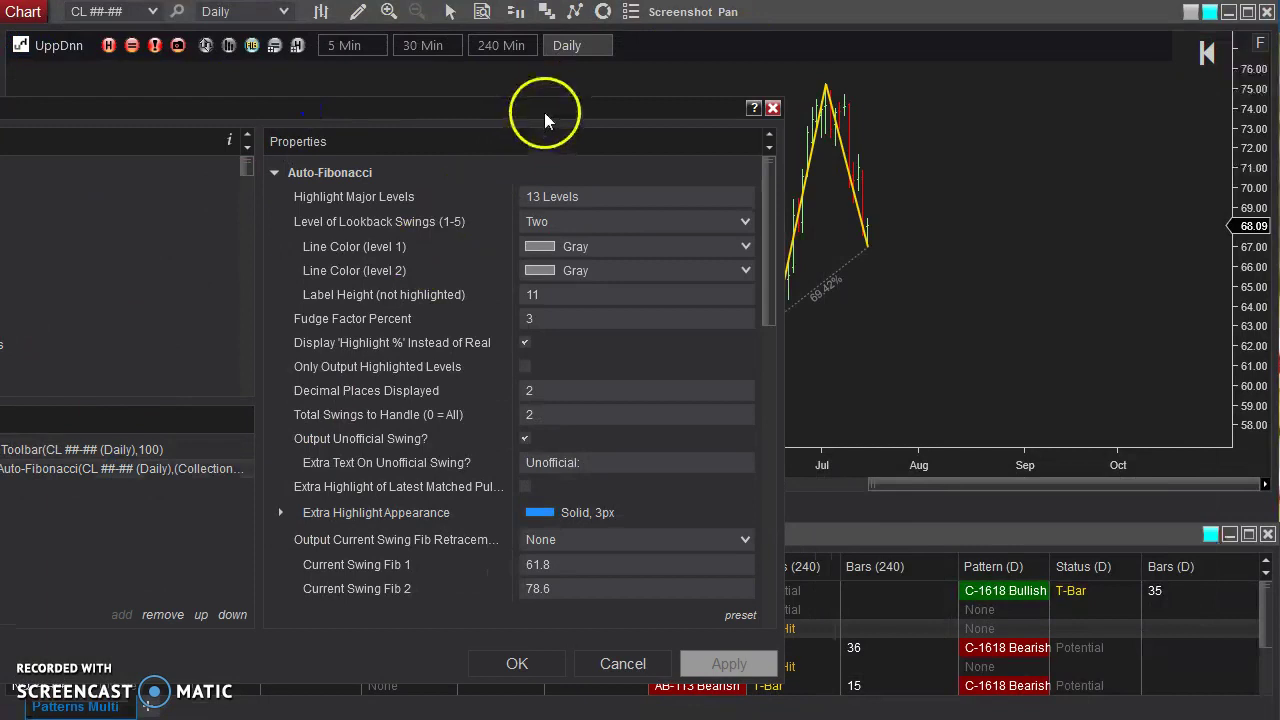
pyautogui.moveTo(544, 112); pyautogui.dragTo(300, 96)
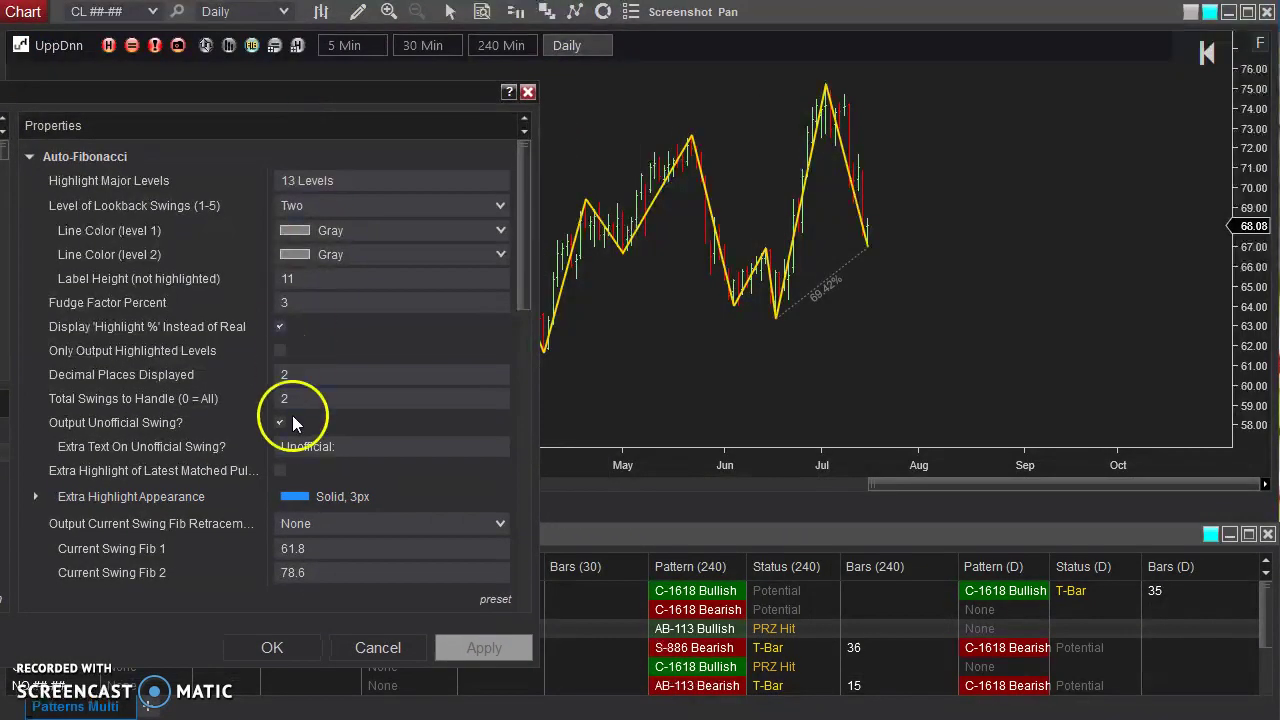
pyautogui.click(244, 400)
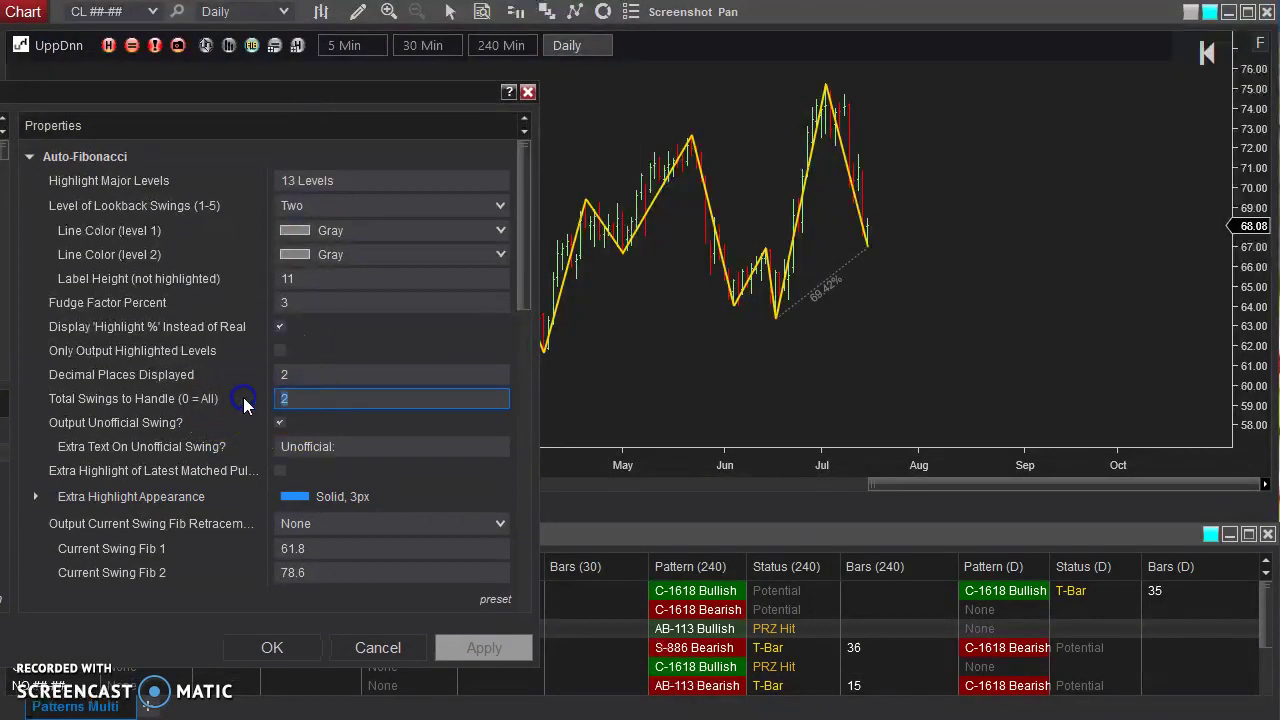
pyautogui.write('5')
pyautogui.click(491, 646)
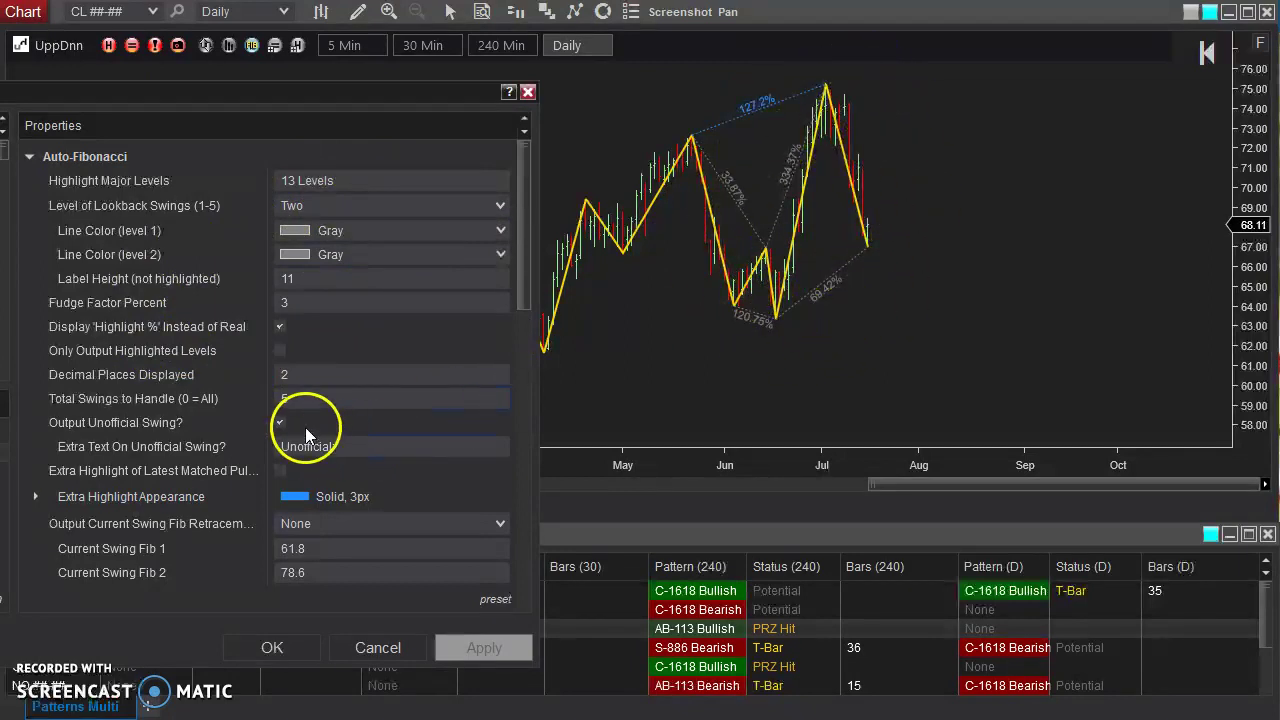
# Step: Examine the Total Swings to Handle, Output Unofficial Swing? and Extra Text On Unofficial Swing? settings alongside the chart's latest swings
pyautogui.click(265, 398)
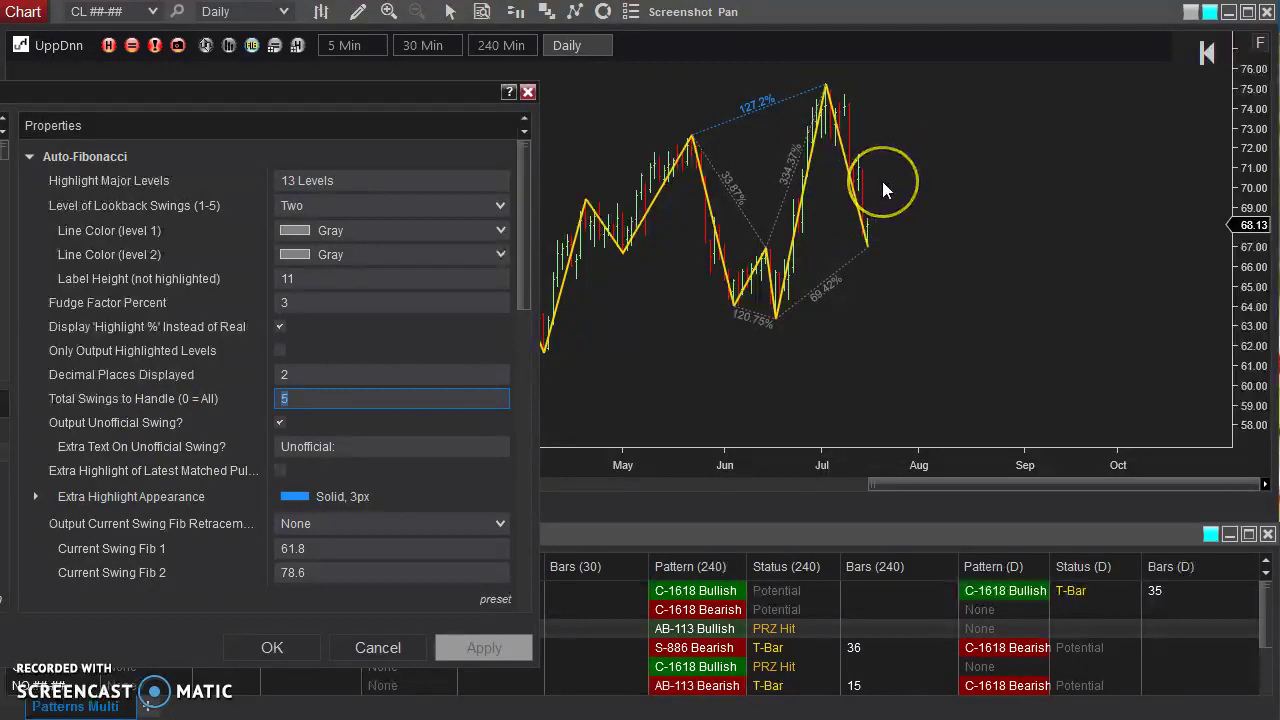
pyautogui.click(132, 390)
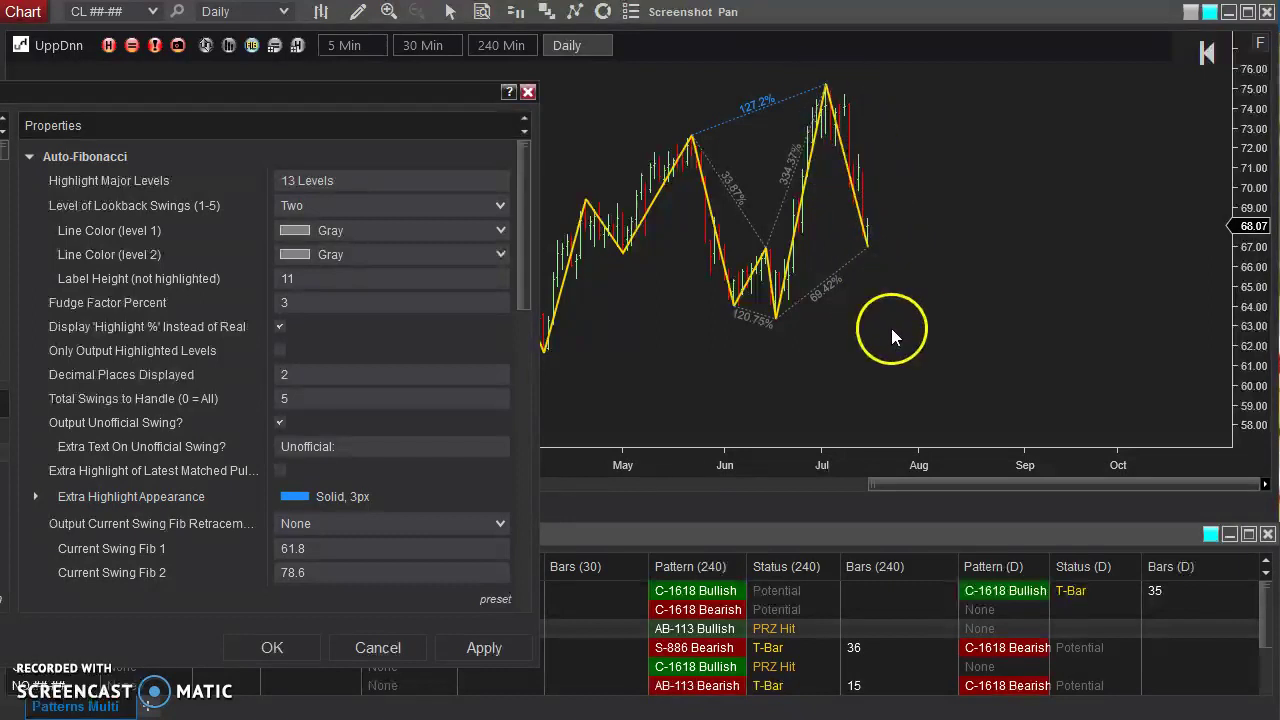
pyautogui.moveTo(323, 443); pyautogui.dragTo(266, 445)
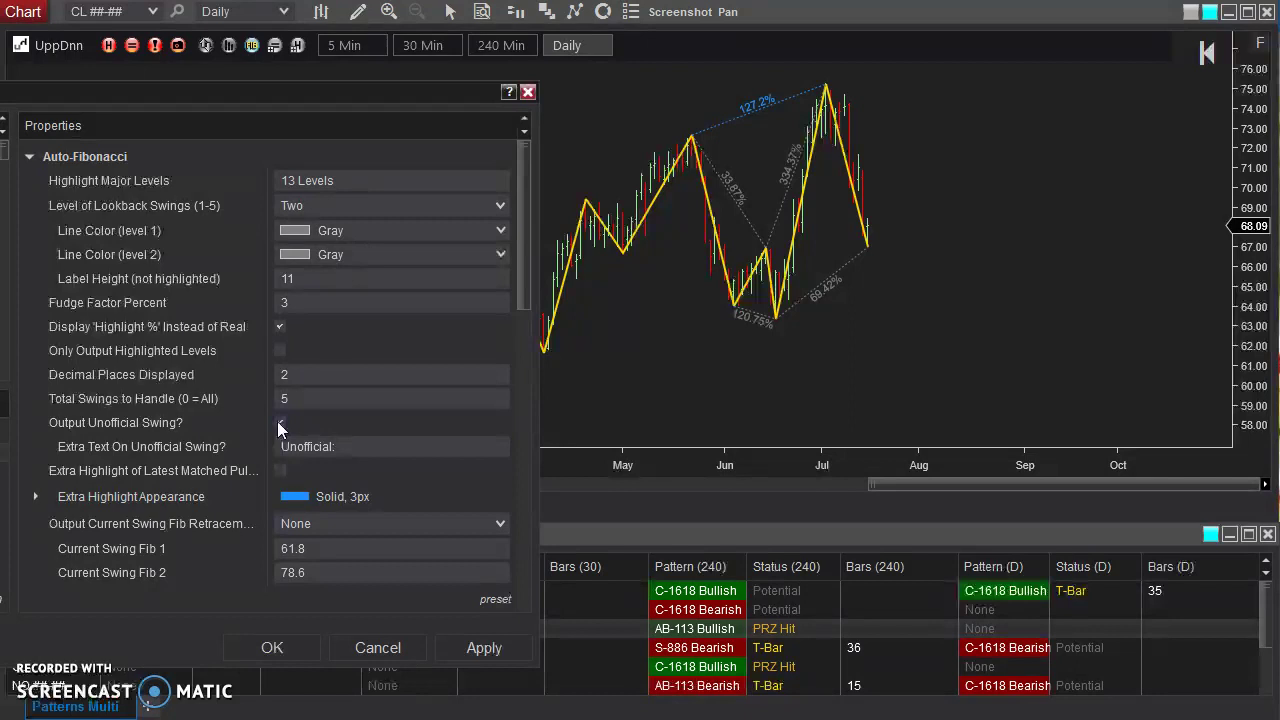
pyautogui.moveTo(343, 446); pyautogui.dragTo(262, 453)
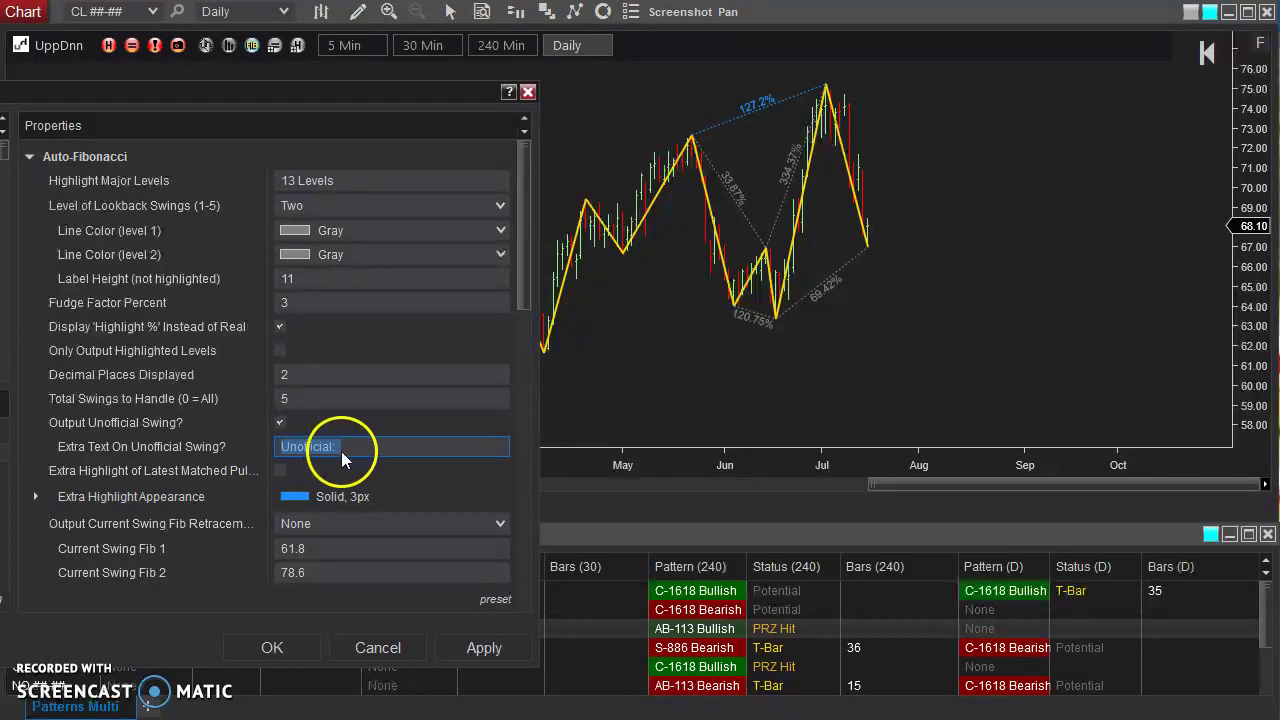
pyautogui.click(298, 447)
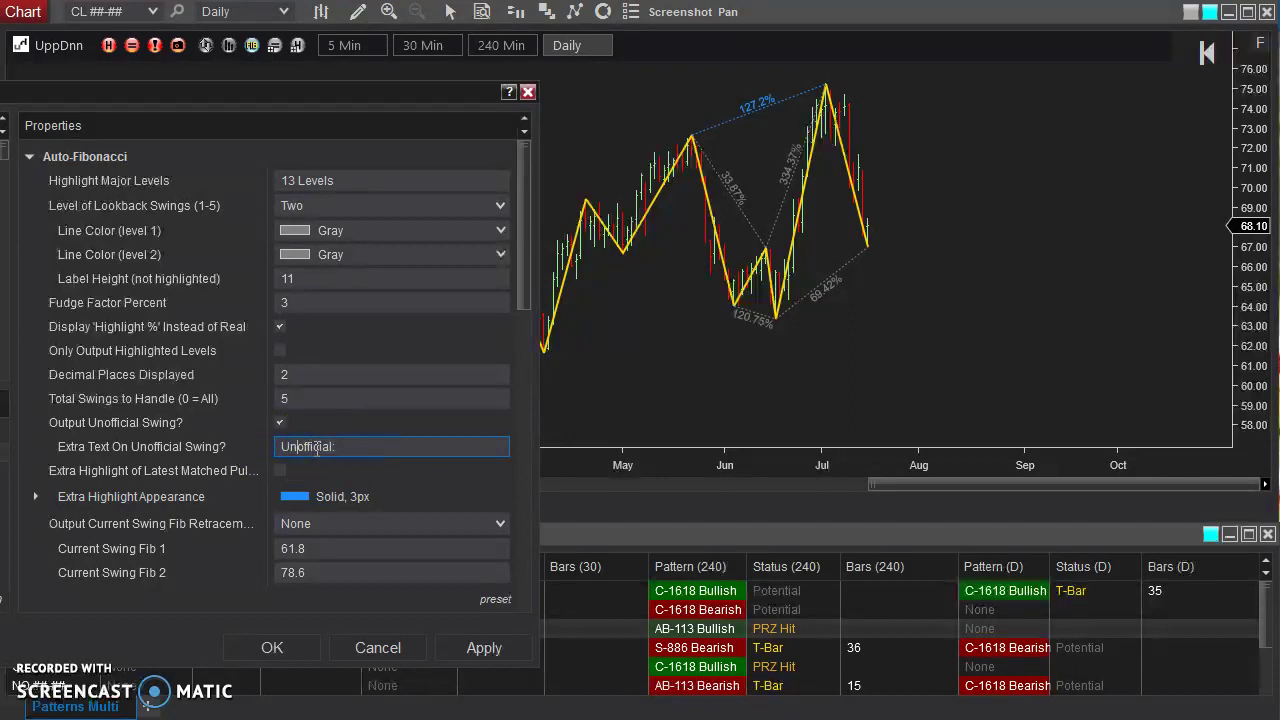
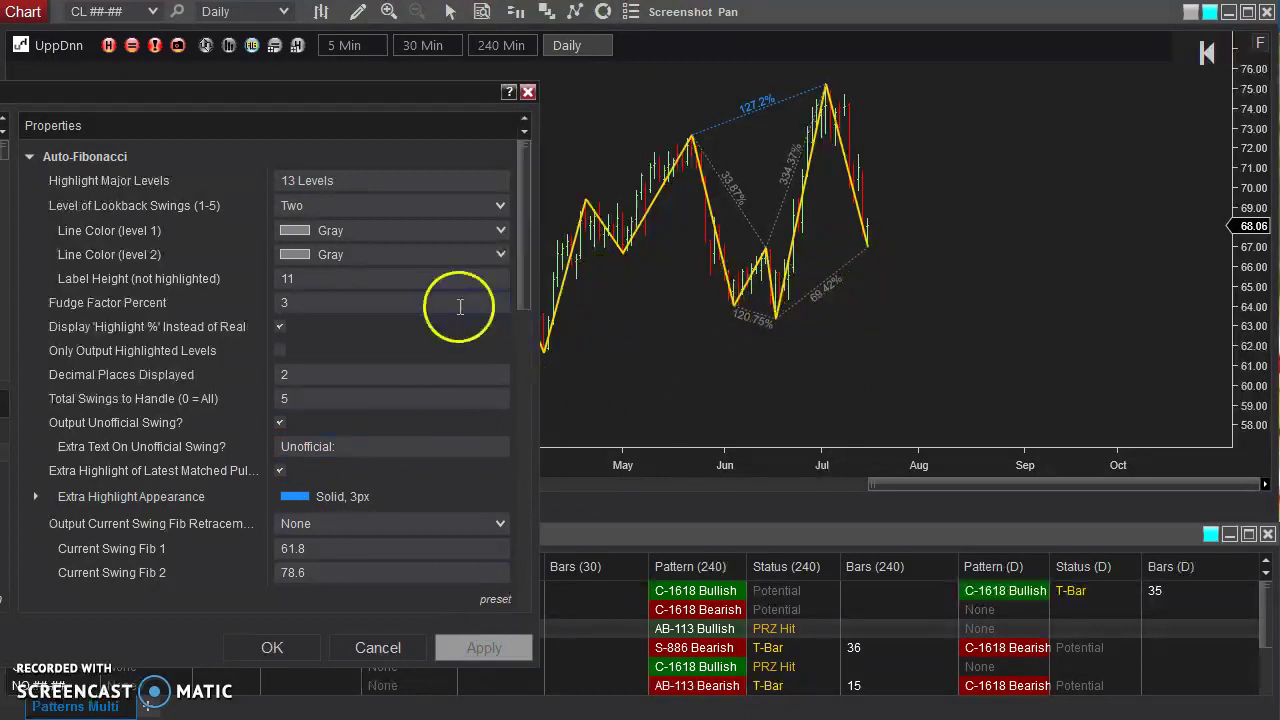
# Step: Set Fudge Factor Percent to 10 and apply it to the chart
pyautogui.click(300, 302)
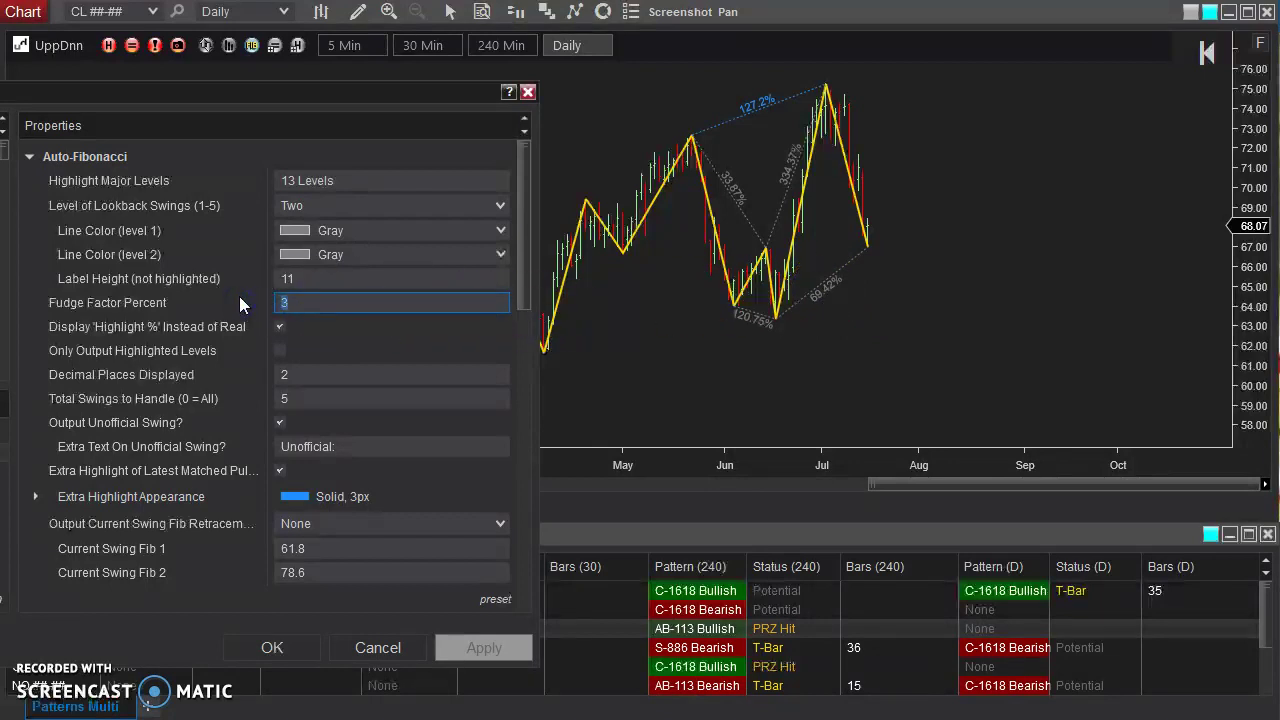
pyautogui.write('10')
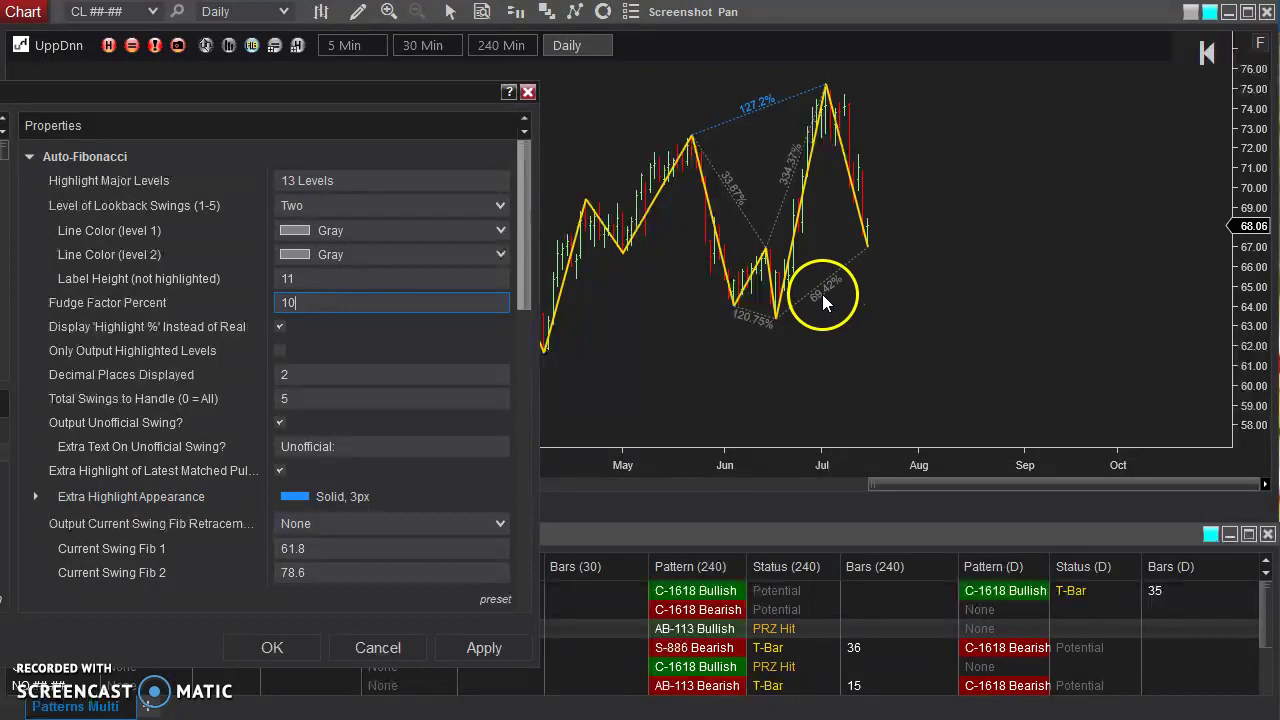
pyautogui.moveTo(310, 302); pyautogui.dragTo(240, 300)
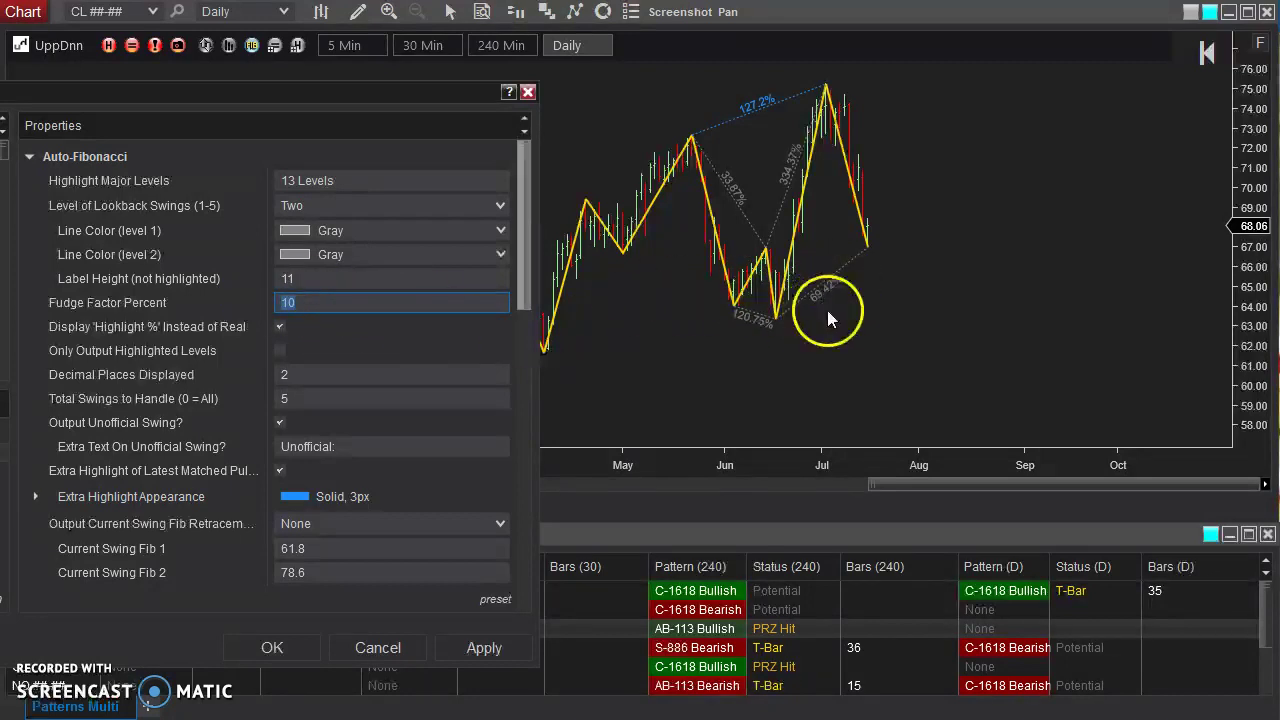
pyautogui.click(487, 648)
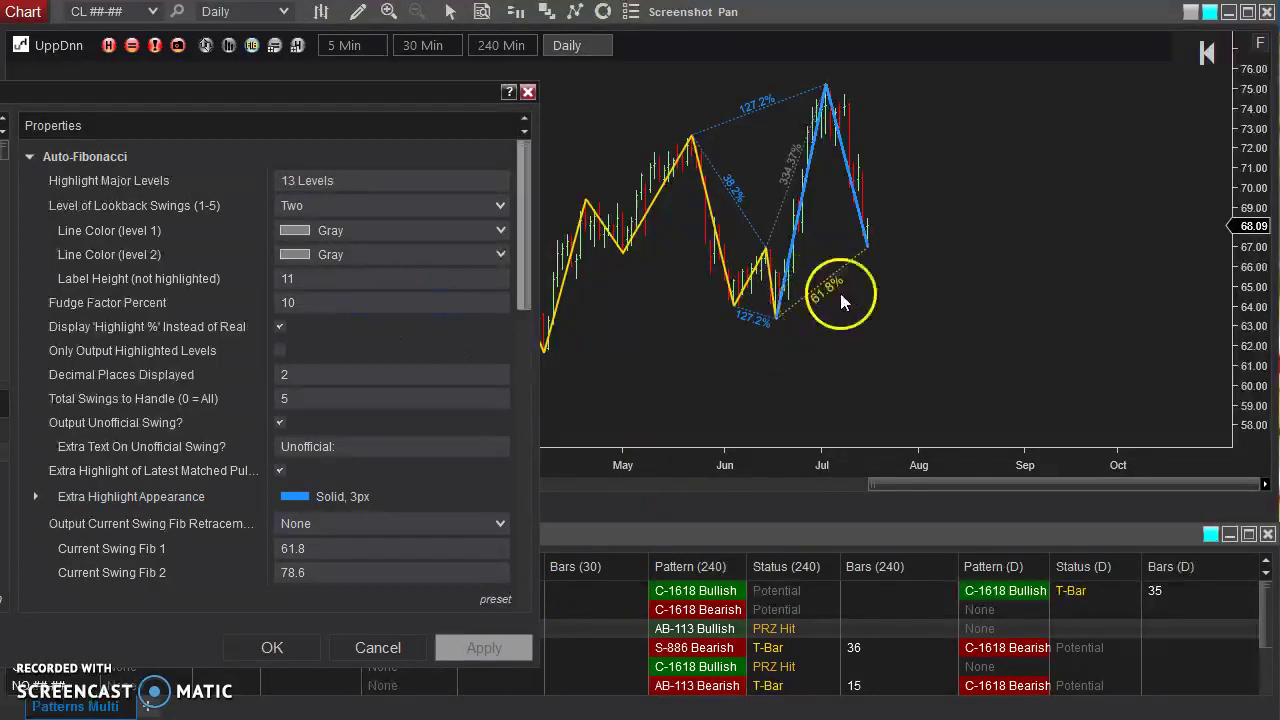
pyautogui.click(317, 303)
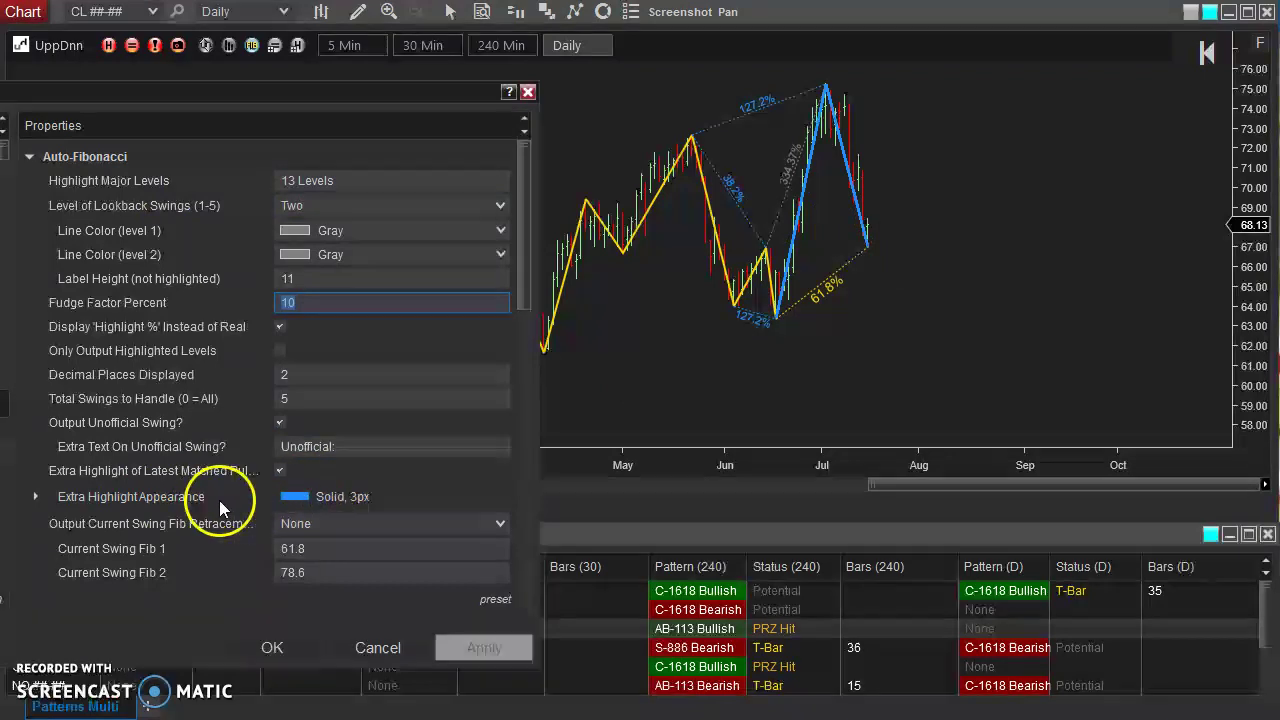
# Step: Turn off the extra highlight of the latest matched pullback and apply it to the chart
pyautogui.scroll(-3, 513, 330)
pyautogui.scroll(-2, 513, 340)
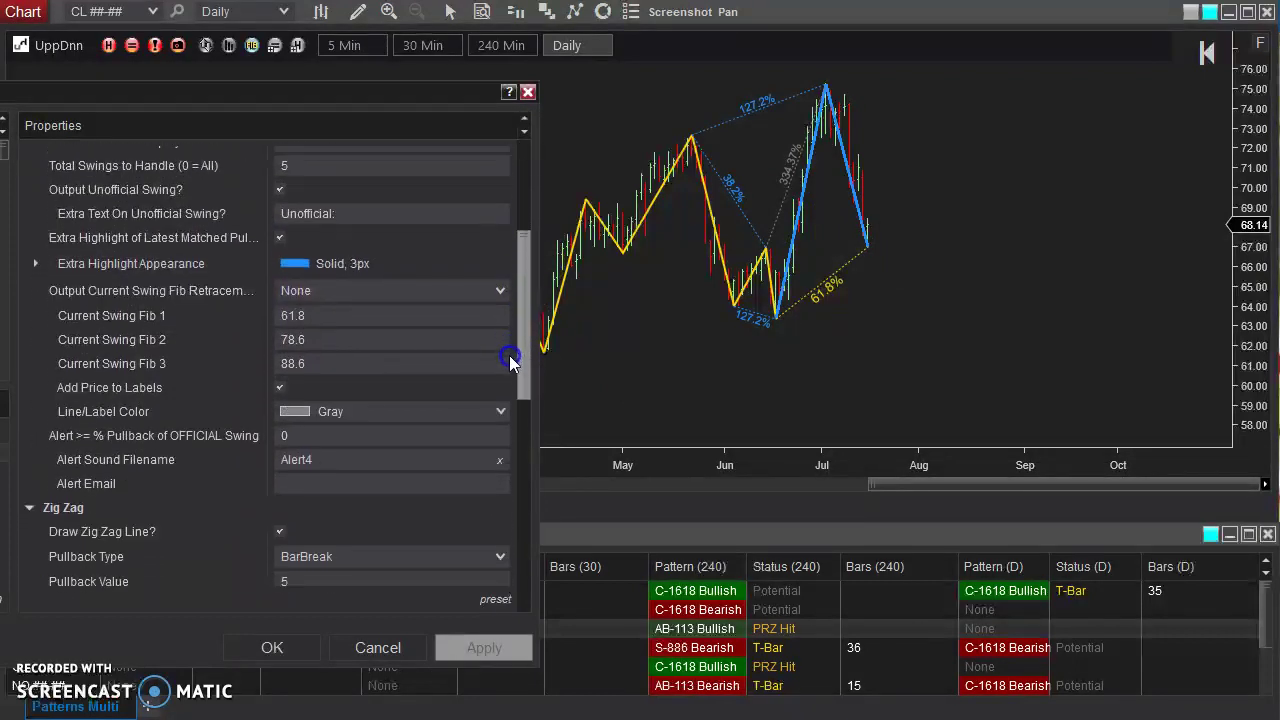
pyautogui.click(279, 222)
pyautogui.click(486, 647)
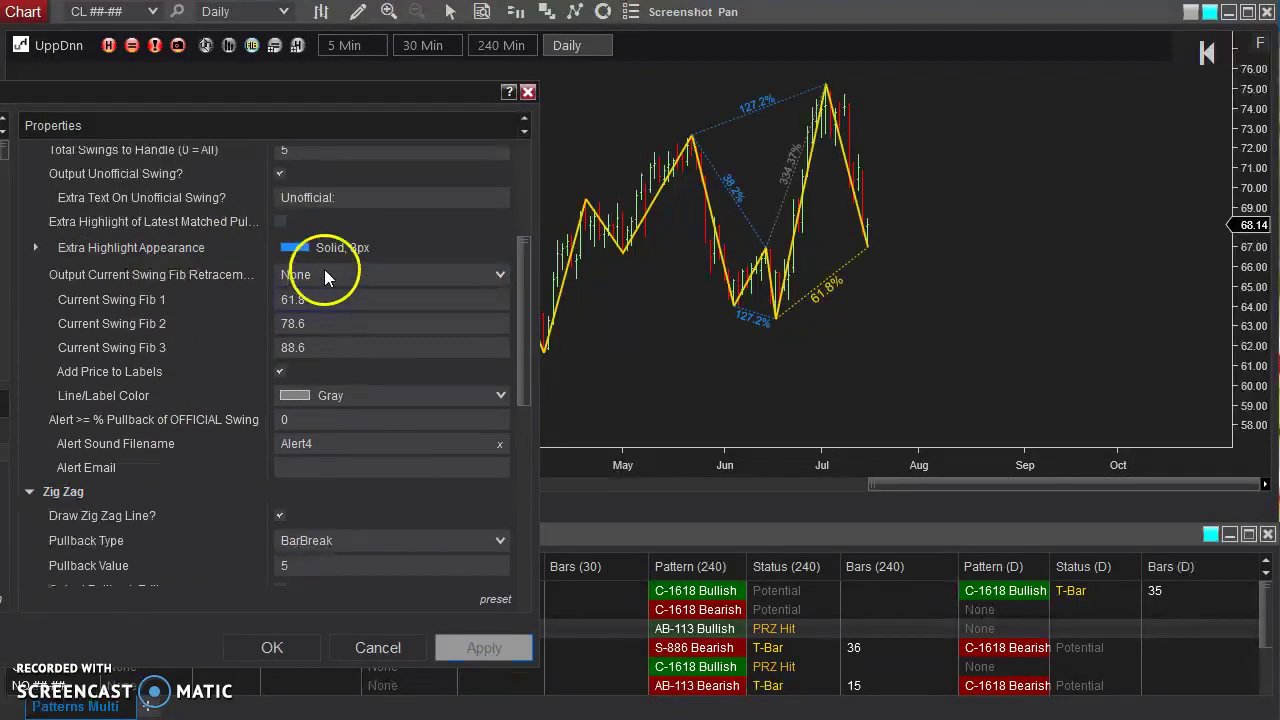
# Step: Set Fudge Factor Percent back to 3 and apply it to the chart
pyautogui.scroll(3, 221, 300)
pyautogui.click(257, 252)
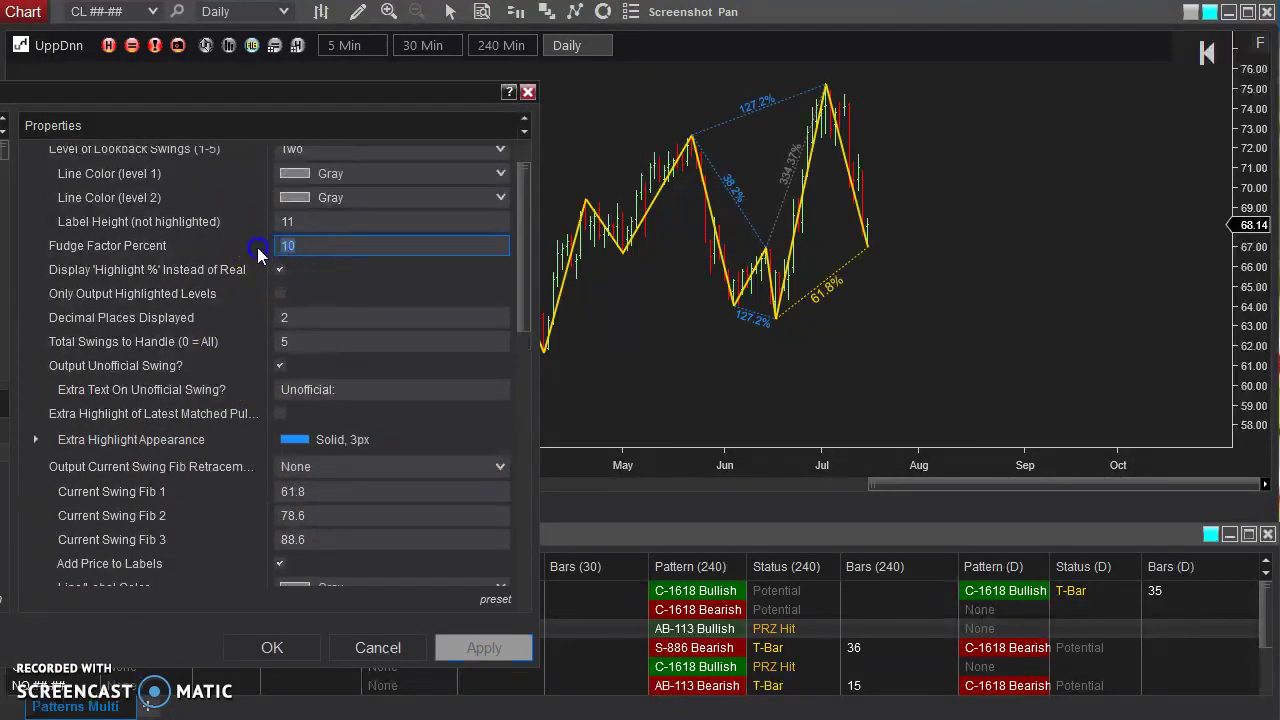
pyautogui.write('3')
pyautogui.click(483, 651)
# Step: Set the current swing Fib retracement output to Current_Swing_Only and apply it to the chart
pyautogui.scroll(-2, 169, 447)
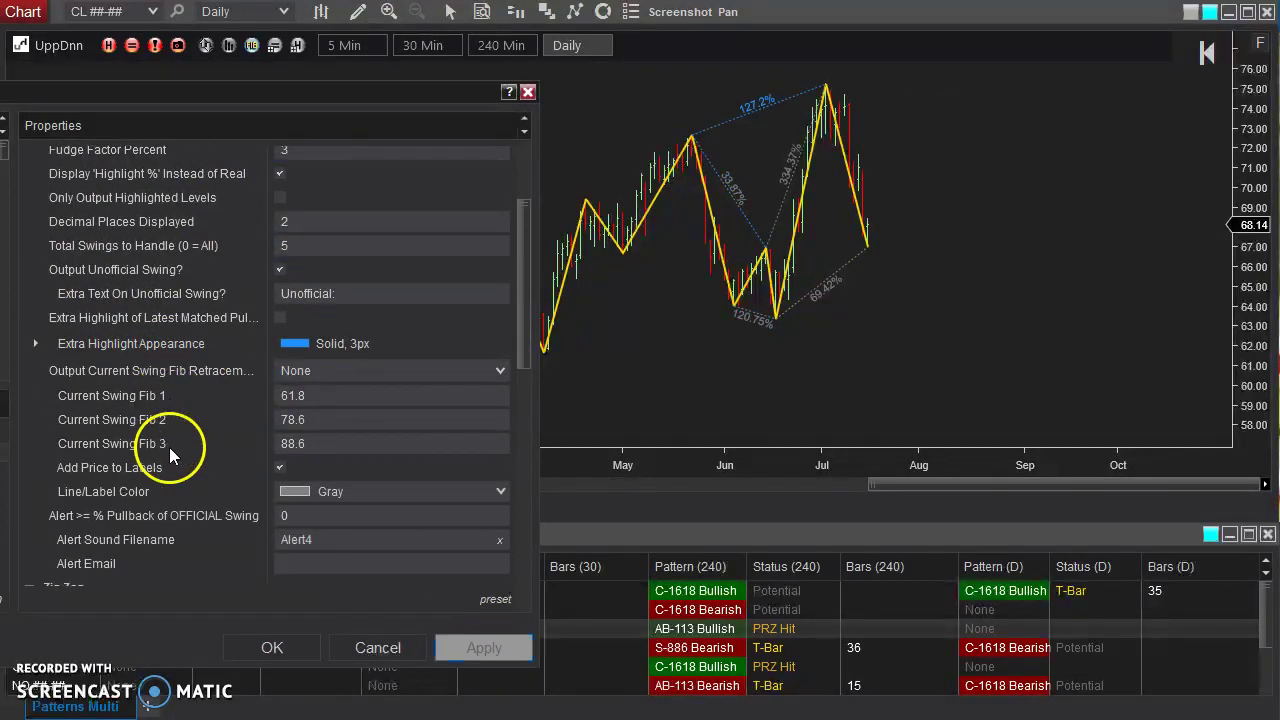
pyautogui.scroll(-1, 175, 448)
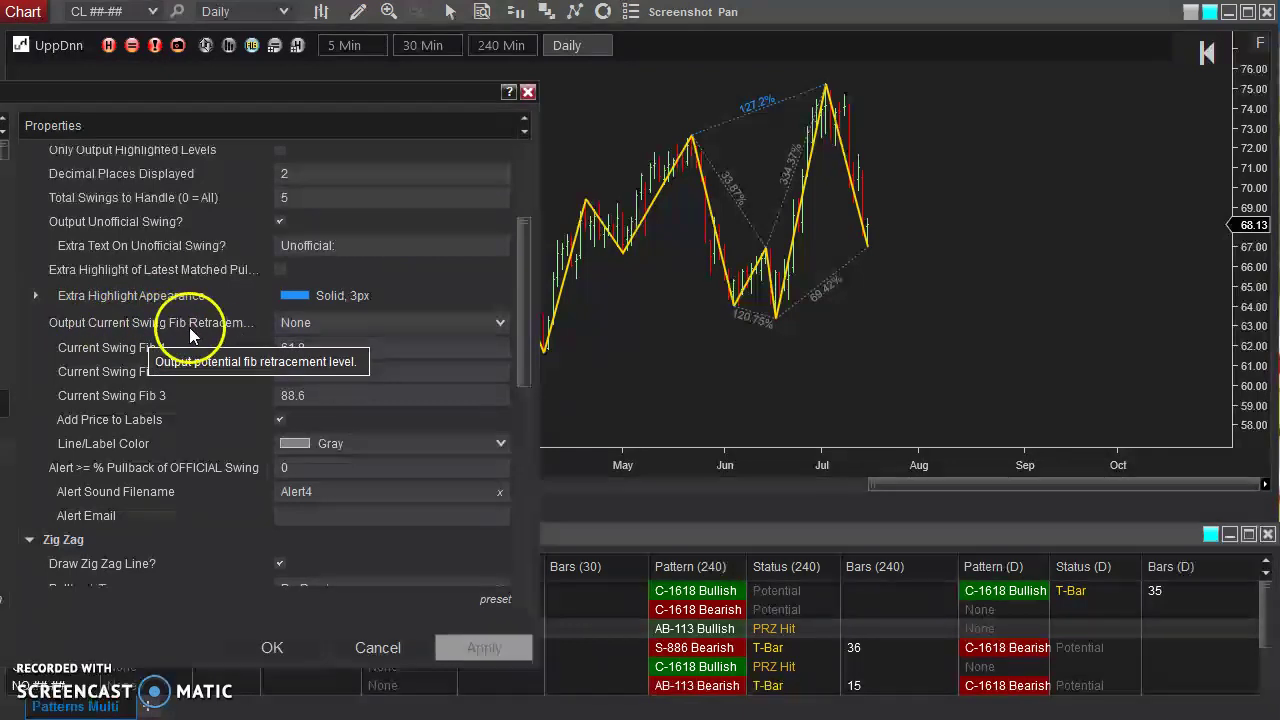
pyautogui.click(295, 322)
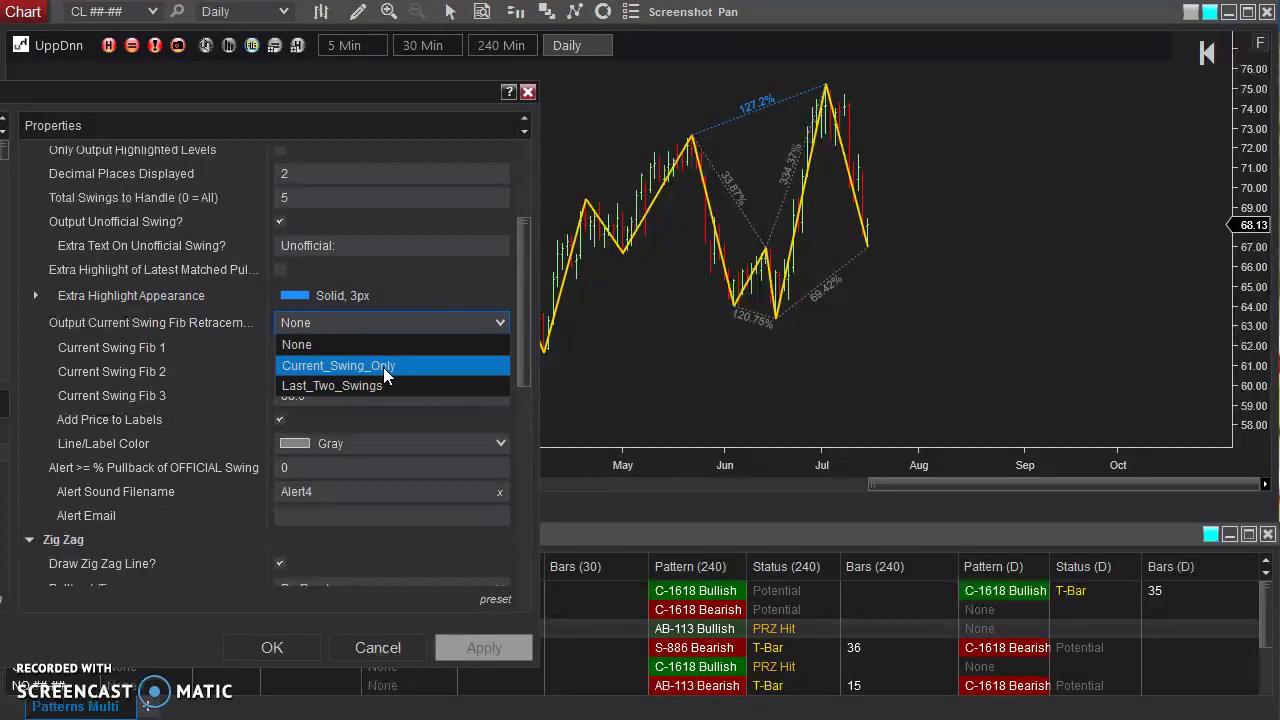
pyautogui.click(383, 367)
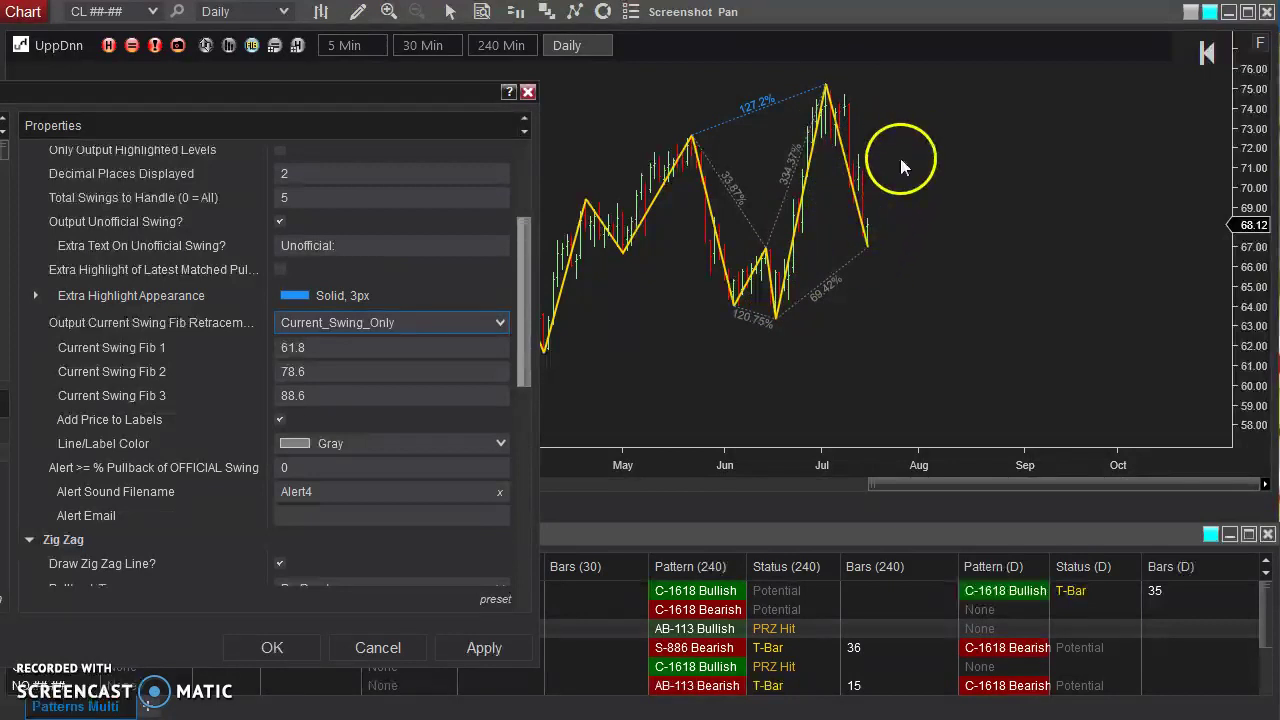
pyautogui.click(486, 644)
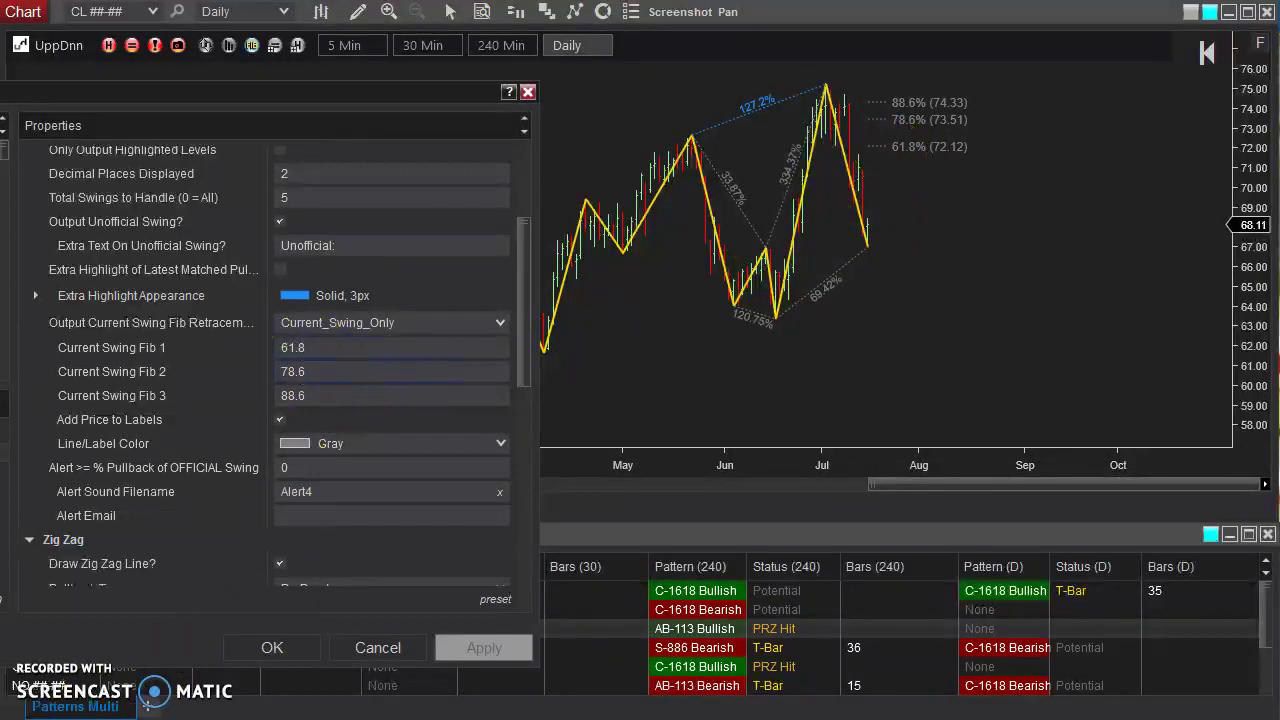
# Step: Set the current swing Fib retracement output to Last_Two_Swings and apply it to the chart
pyautogui.click(434, 325)
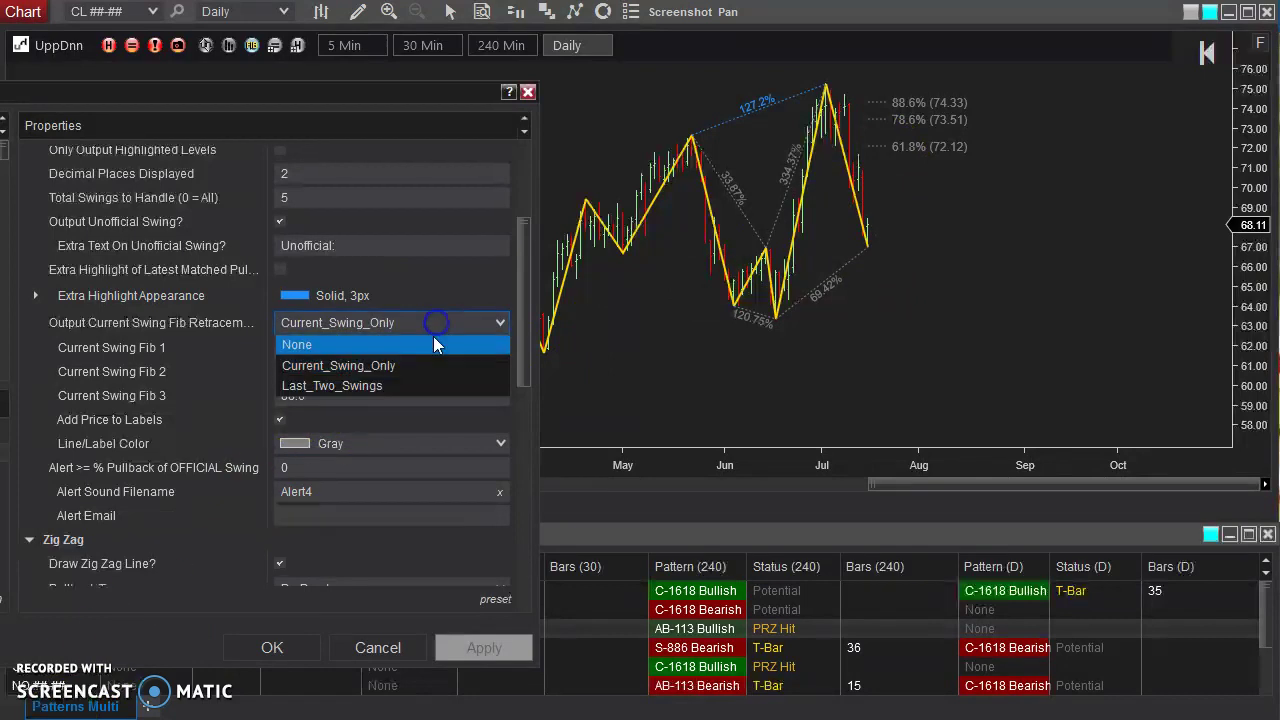
pyautogui.click(404, 387)
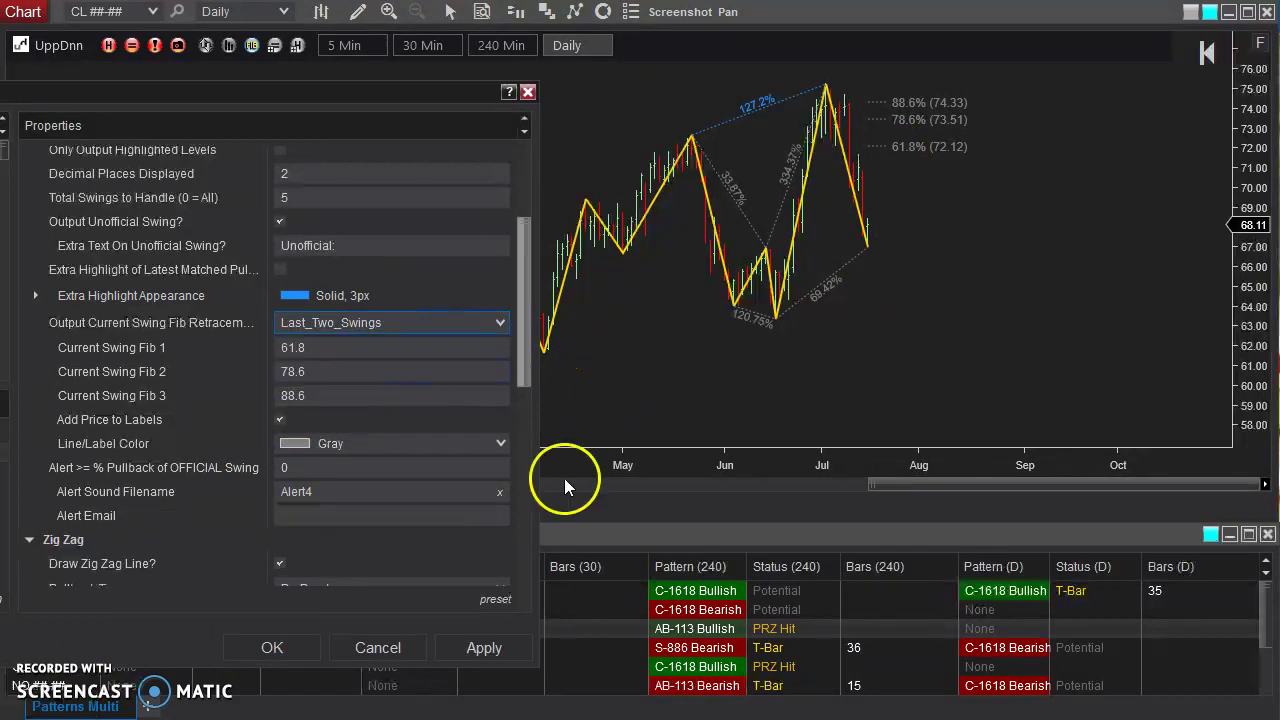
pyautogui.click(511, 647)
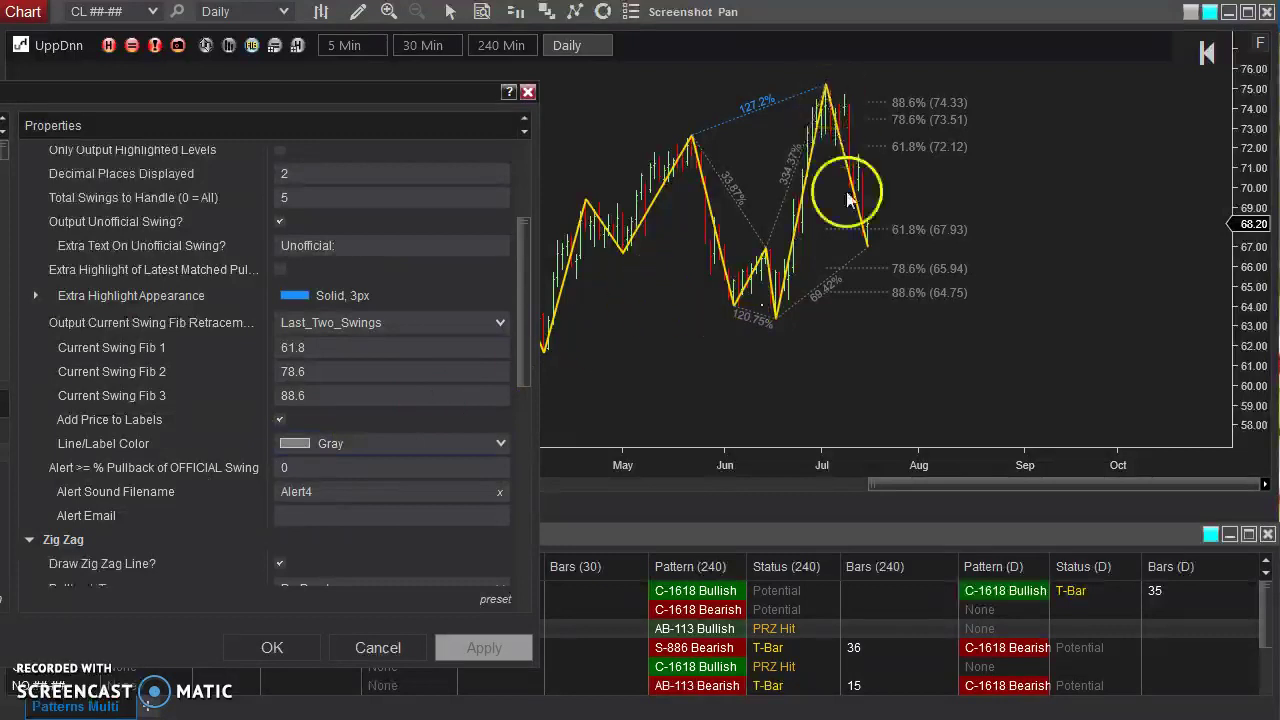
# Step: Set the alert threshold for percent pullback of the official swing to 61.8
pyautogui.click(255, 467)
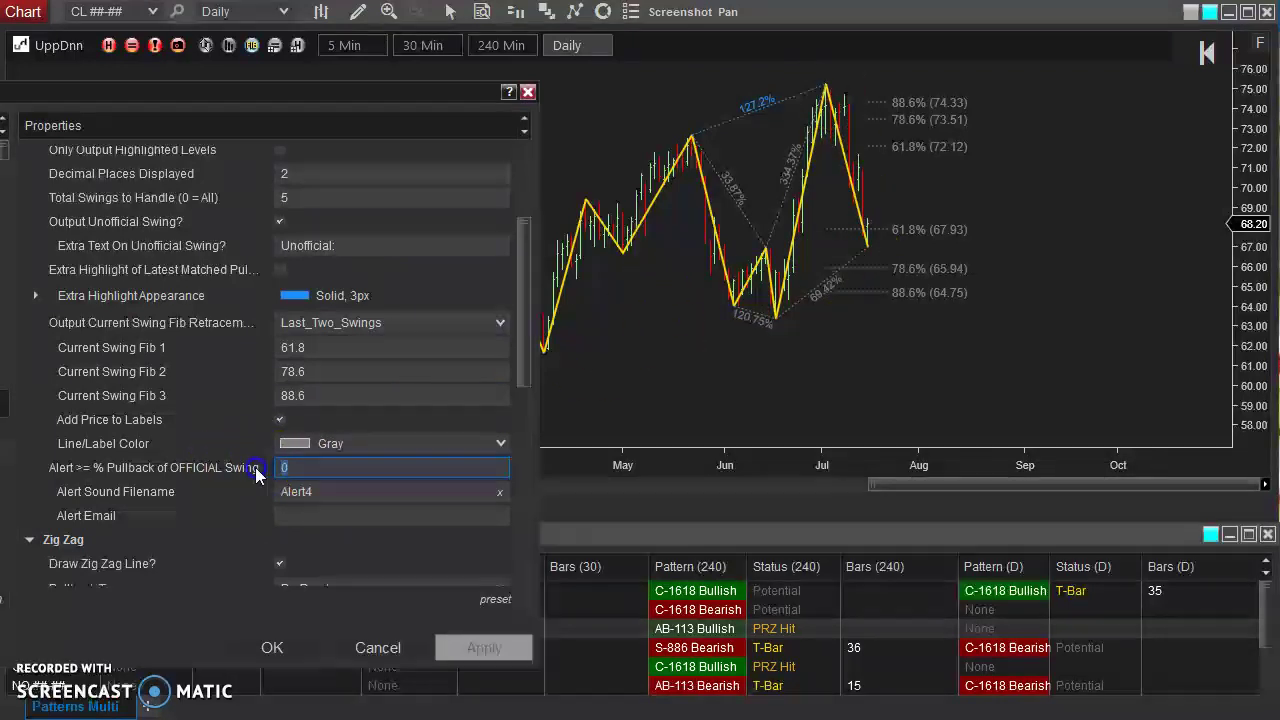
pyautogui.write('61')
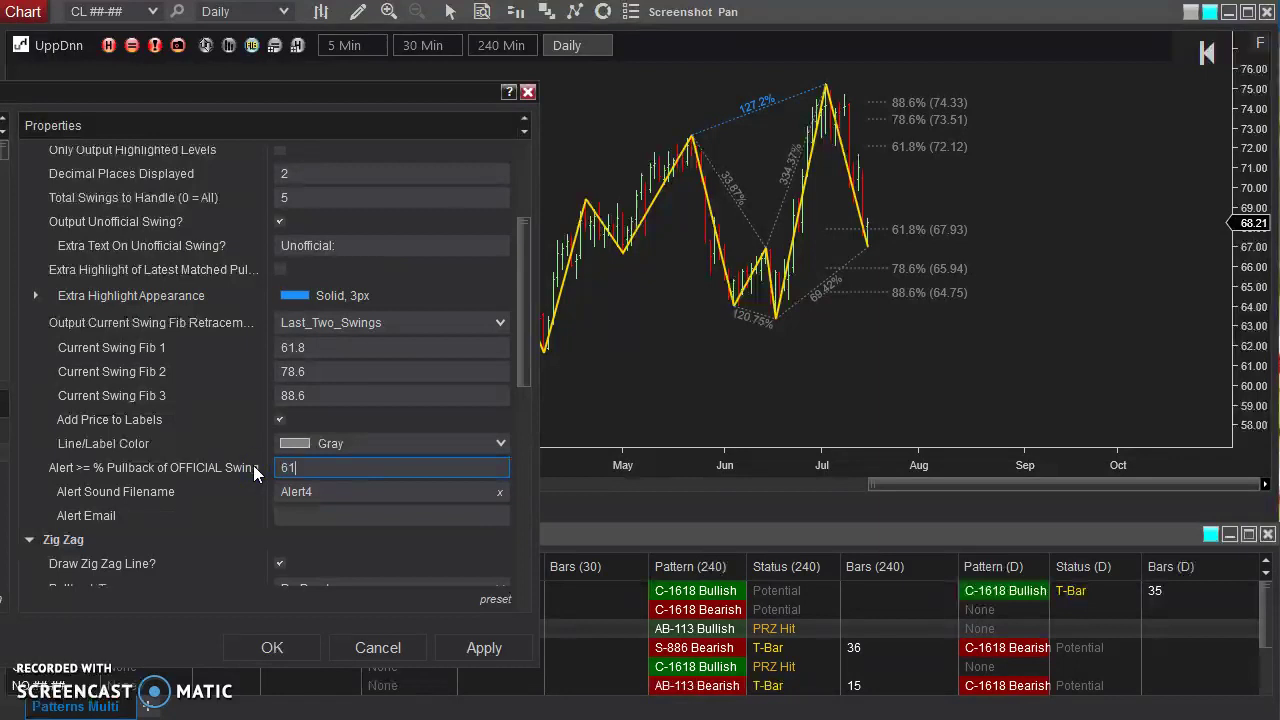
pyautogui.write('.8')
pyautogui.click(51, 459)
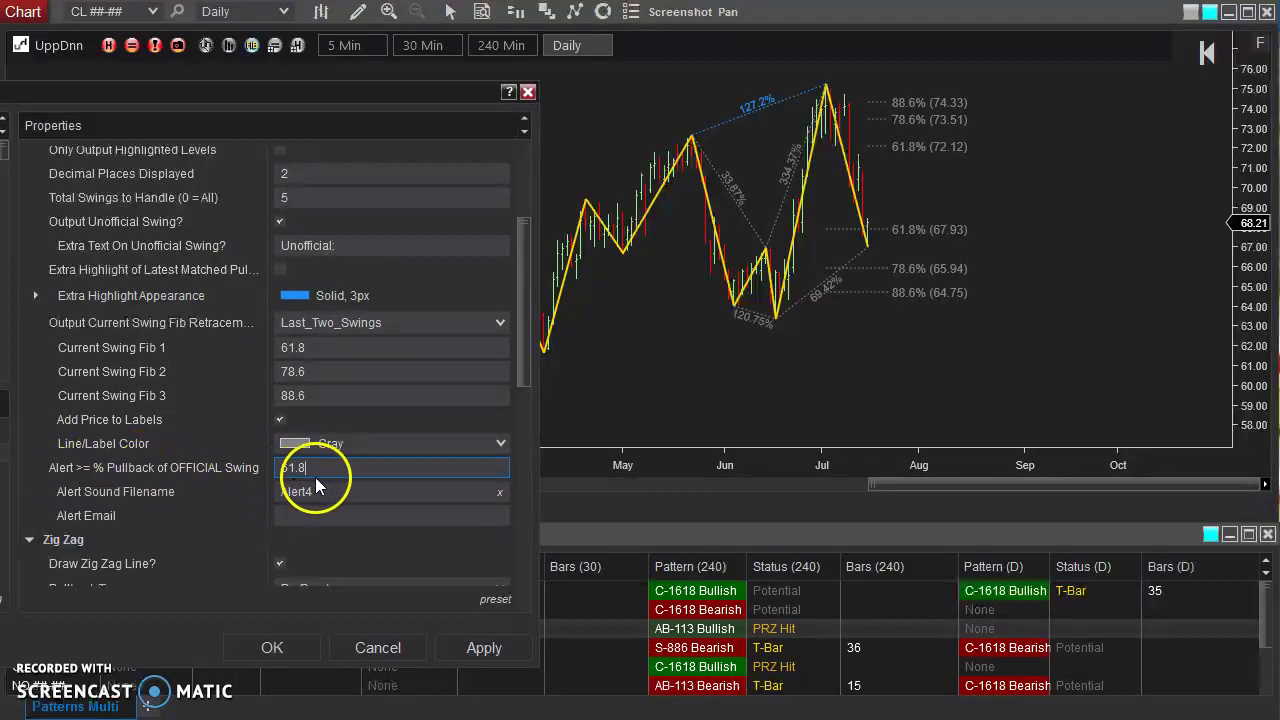
pyautogui.moveTo(340, 491)
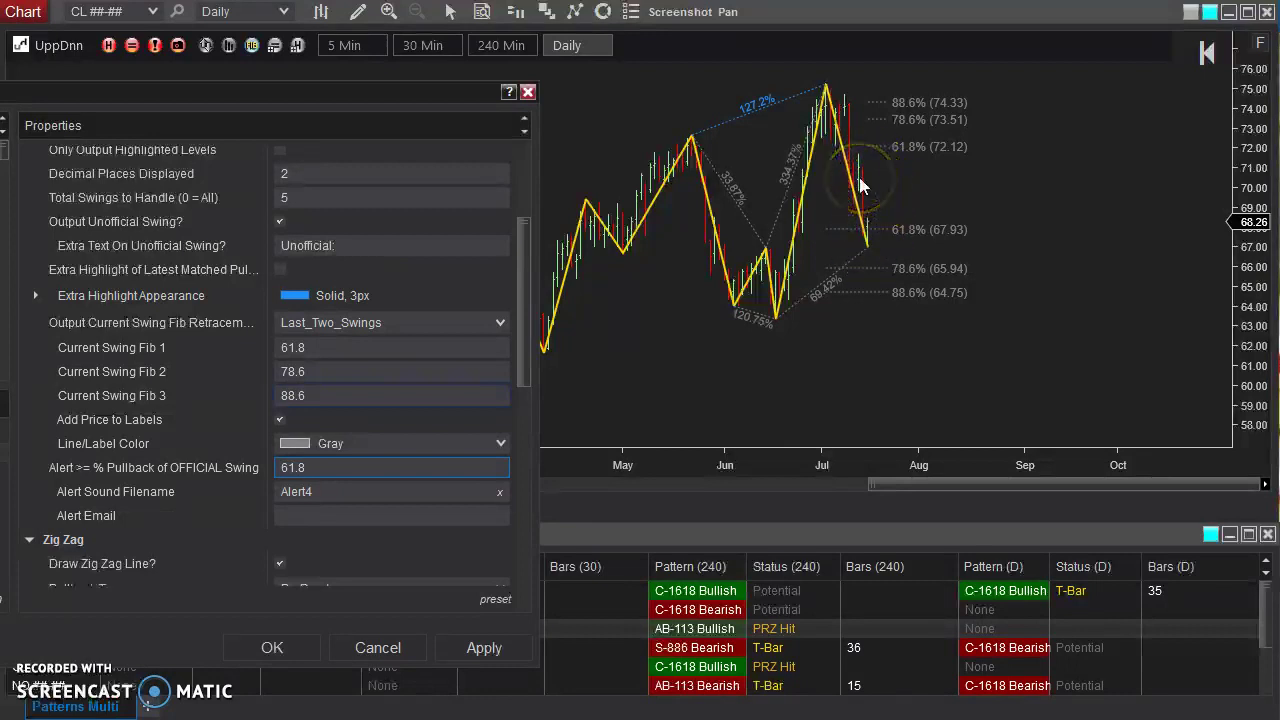
# Step: Clear the percentage entered for the official swing pullback alert
pyautogui.moveTo(521, 290); pyautogui.dragTo(526, 371)
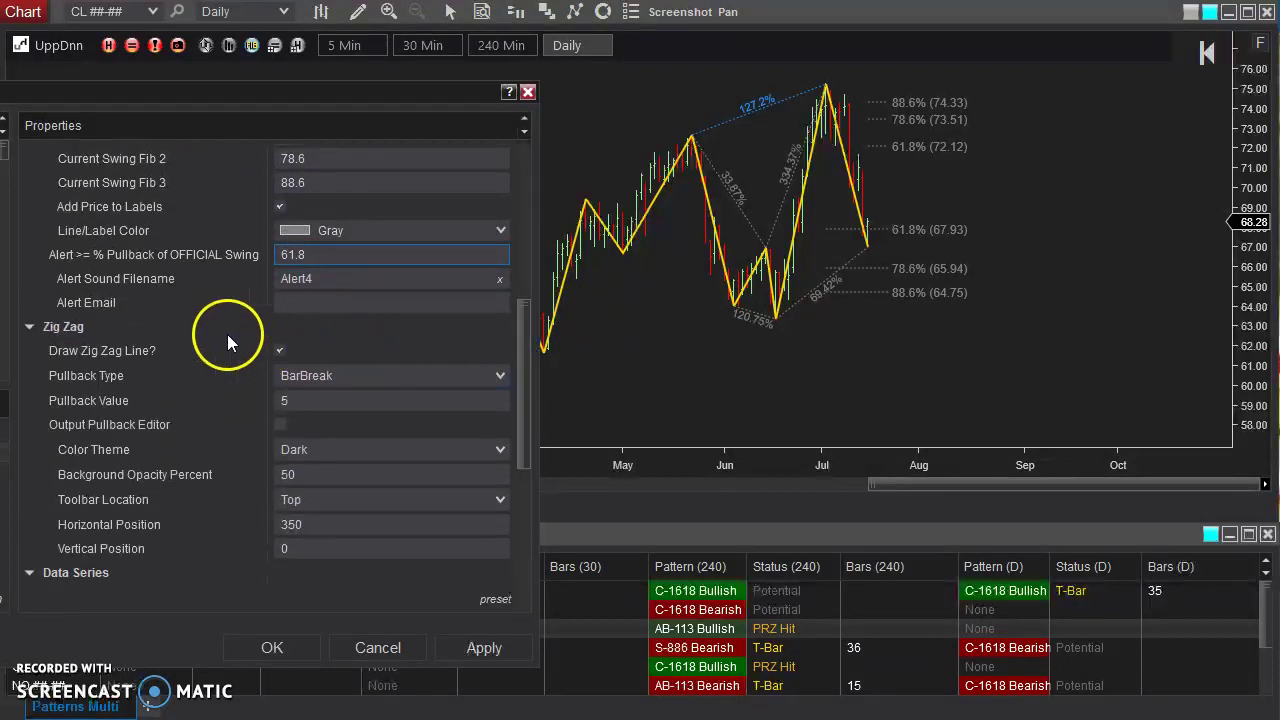
pyautogui.moveTo(520, 331); pyautogui.dragTo(526, 281)
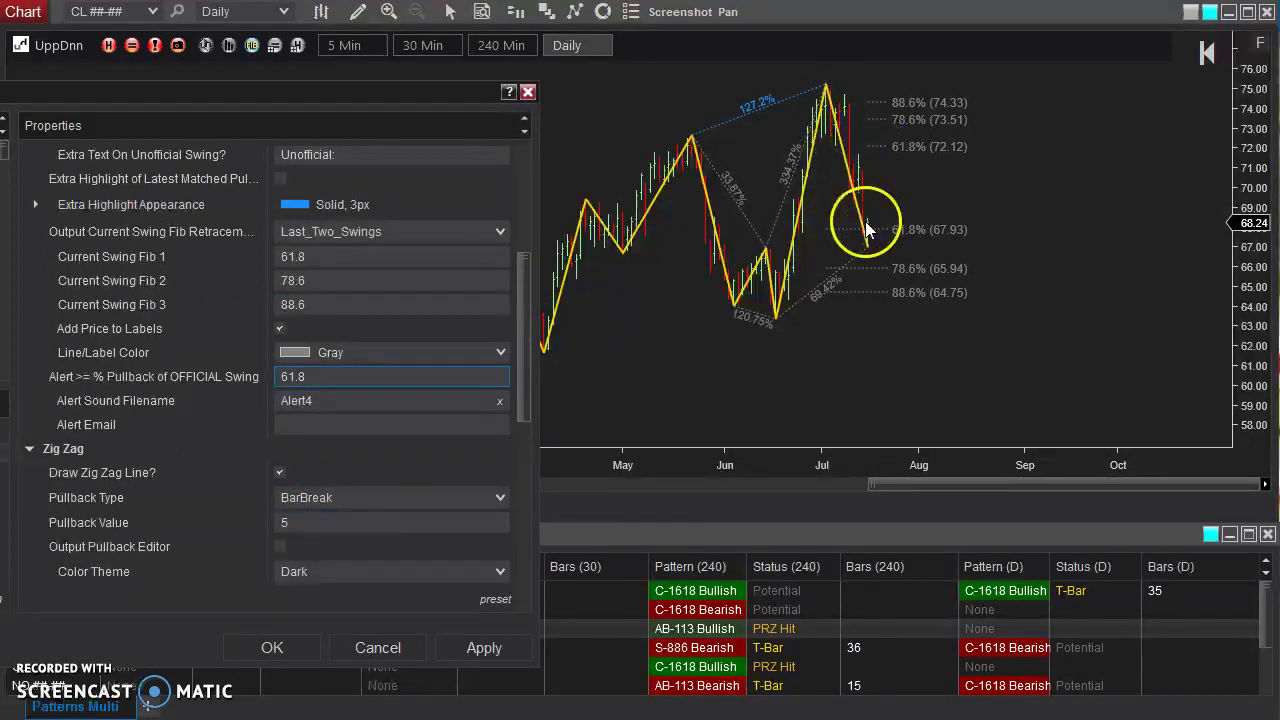
pyautogui.moveTo(523, 350); pyautogui.dragTo(523, 324)
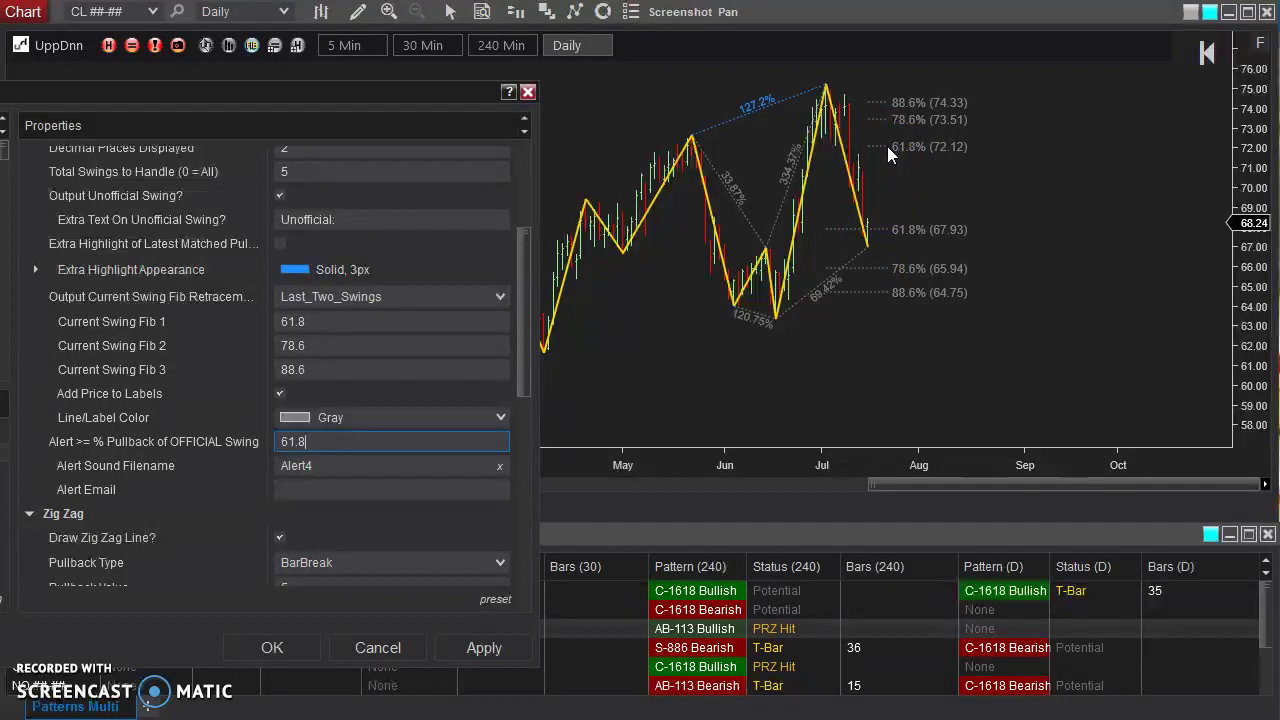
pyautogui.click(864, 235)
pyautogui.moveTo(325, 442); pyautogui.dragTo(256, 437)
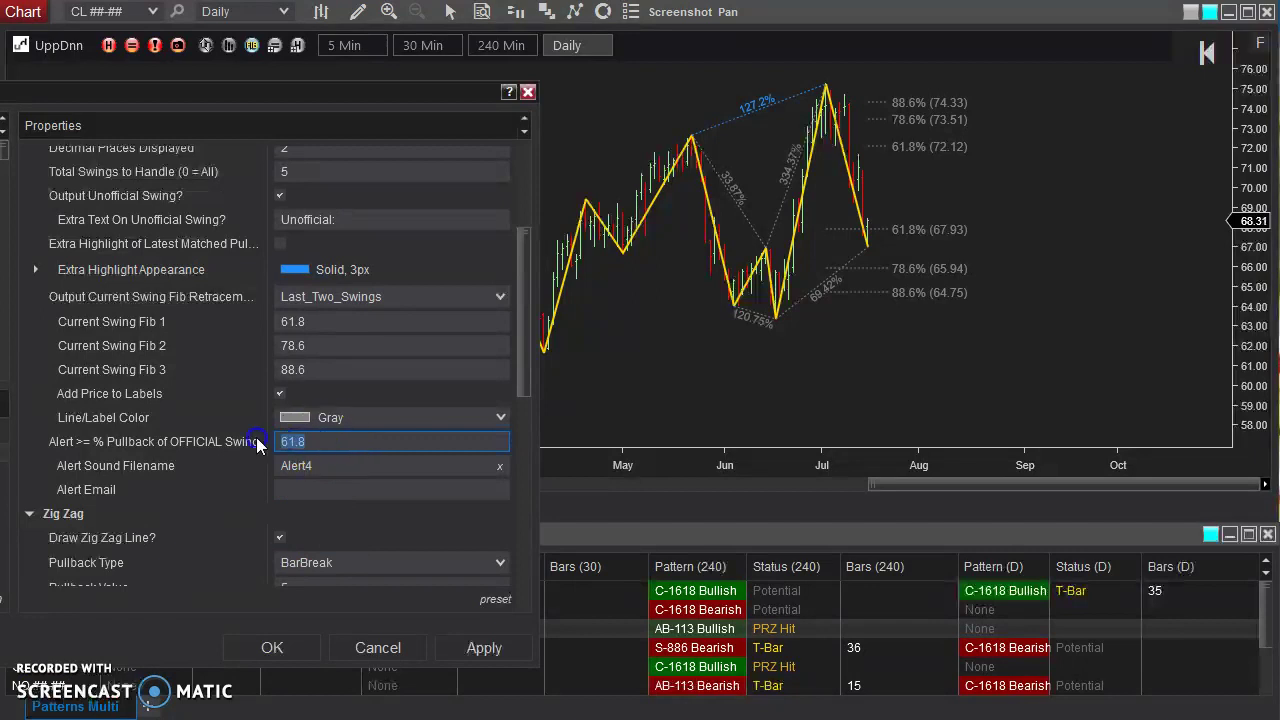
pyautogui.press('BackSpace')
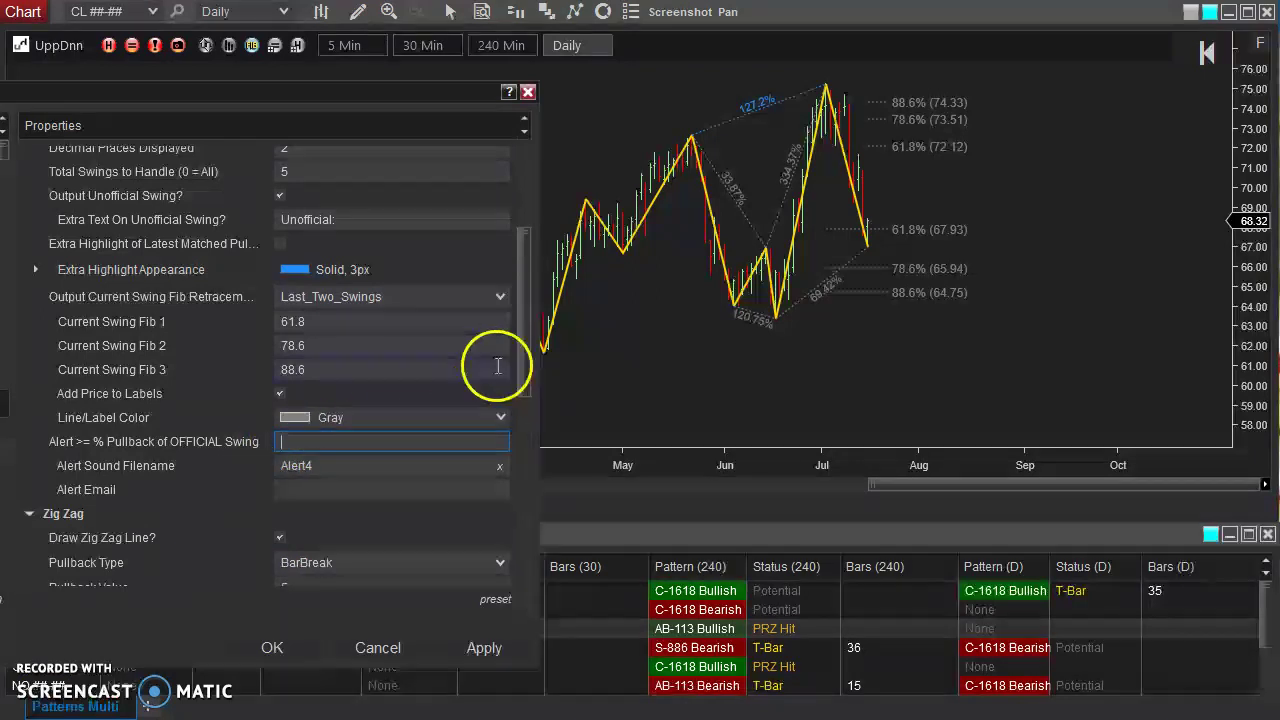
# Step: Set the Auto-Fibonacci level of lookback swings to Five and apply it to the chart
pyautogui.moveTo(526, 327); pyautogui.dragTo(526, 276)
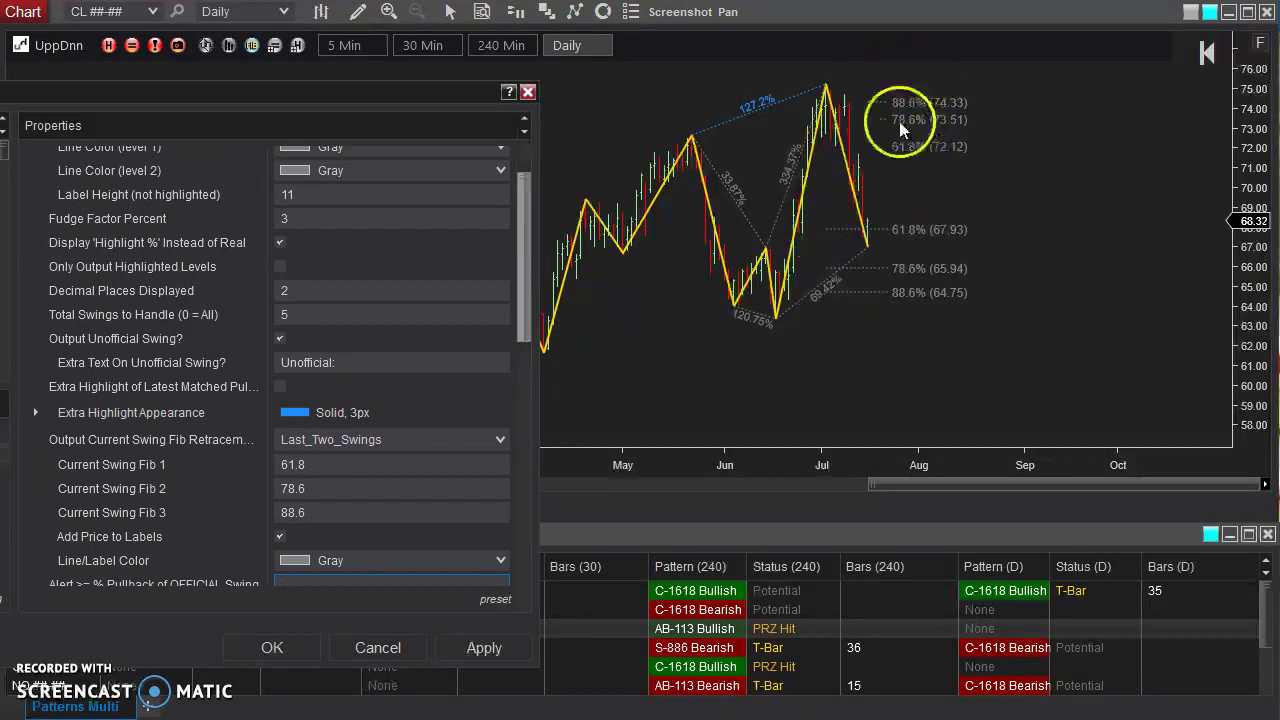
pyautogui.click(873, 292)
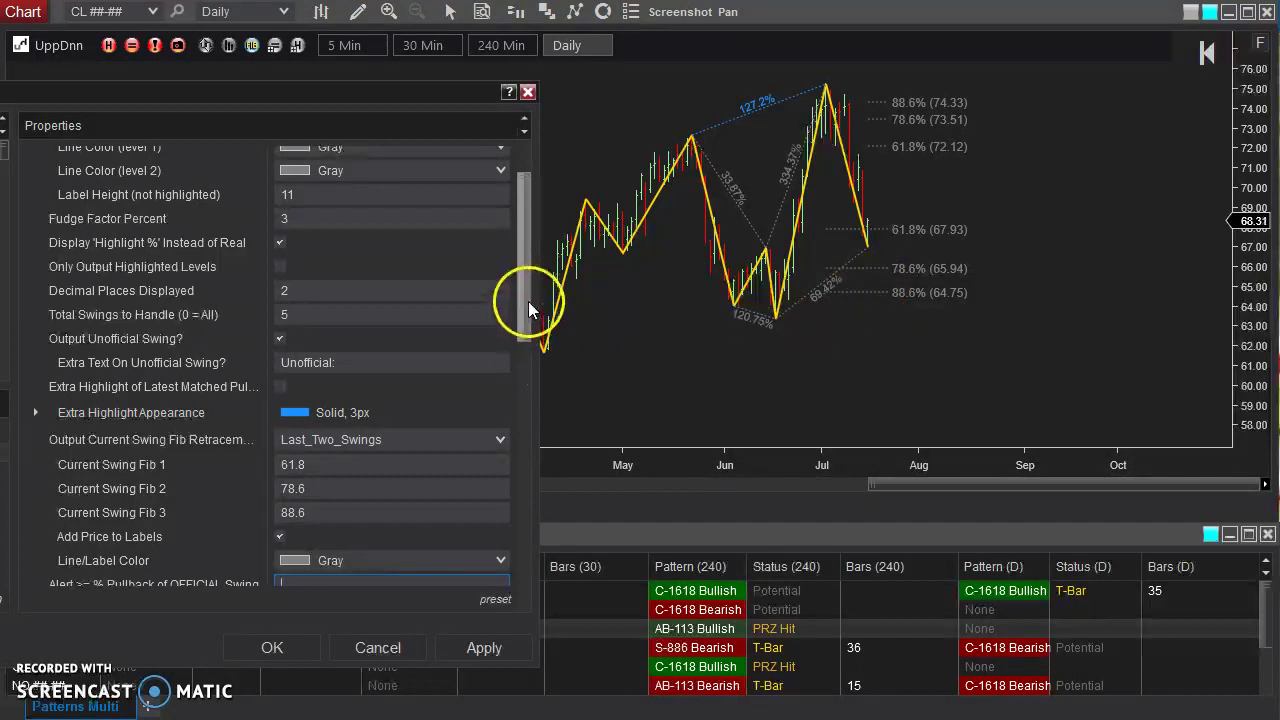
pyautogui.moveTo(522, 285); pyautogui.dragTo(526, 198)
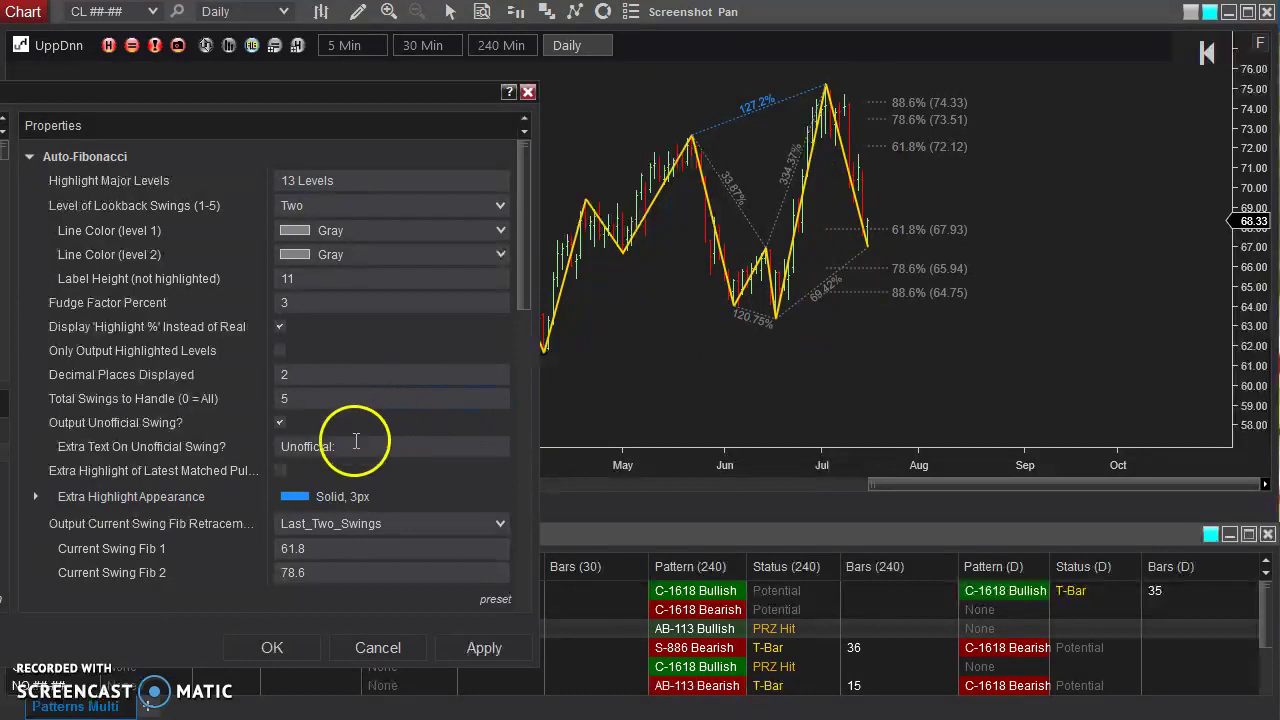
pyautogui.click(355, 207)
pyautogui.click(352, 308)
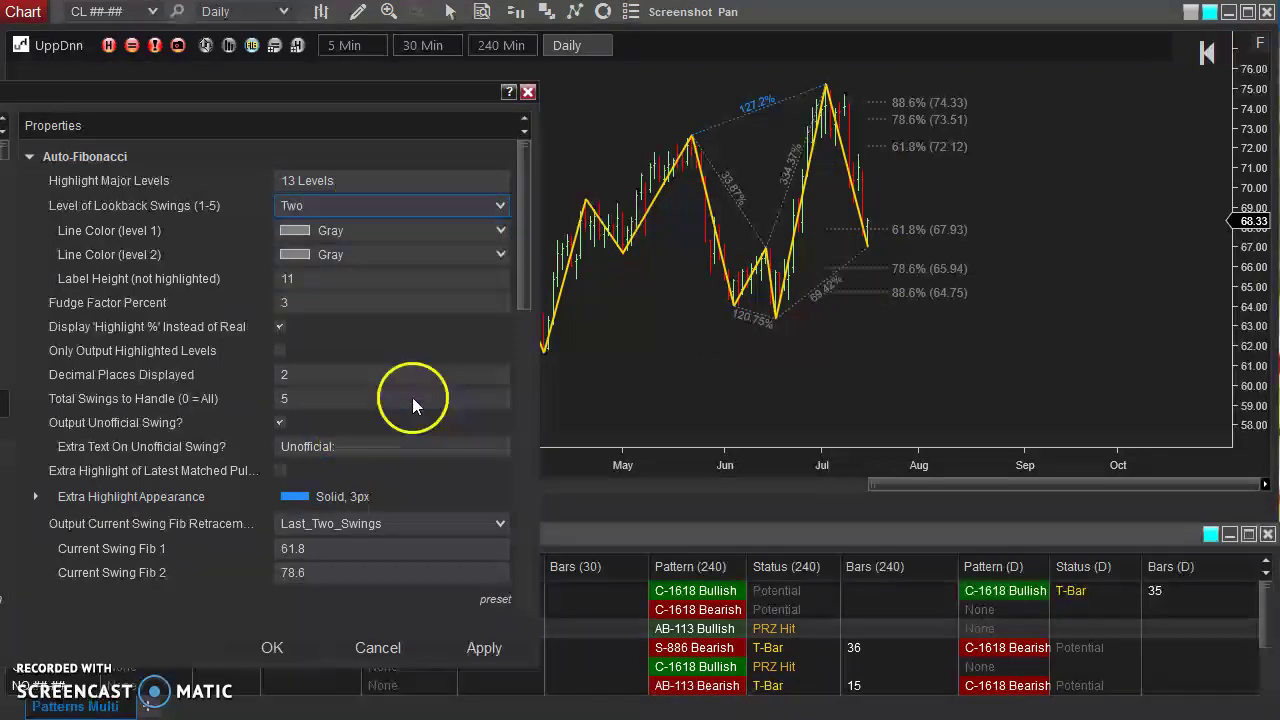
pyautogui.click(484, 646)
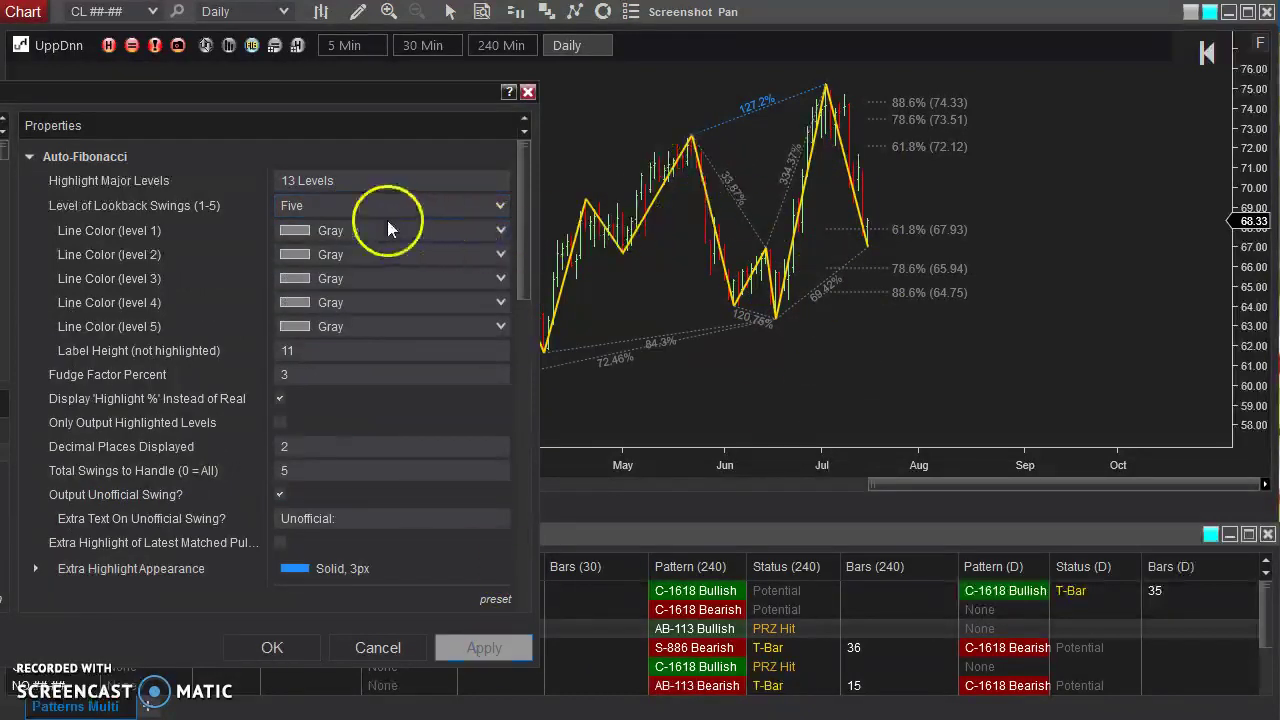
# Step: Set Total Swings to Handle to 0 so all swings are included, apply it, and accept the indicator settings
pyautogui.click(290, 469)
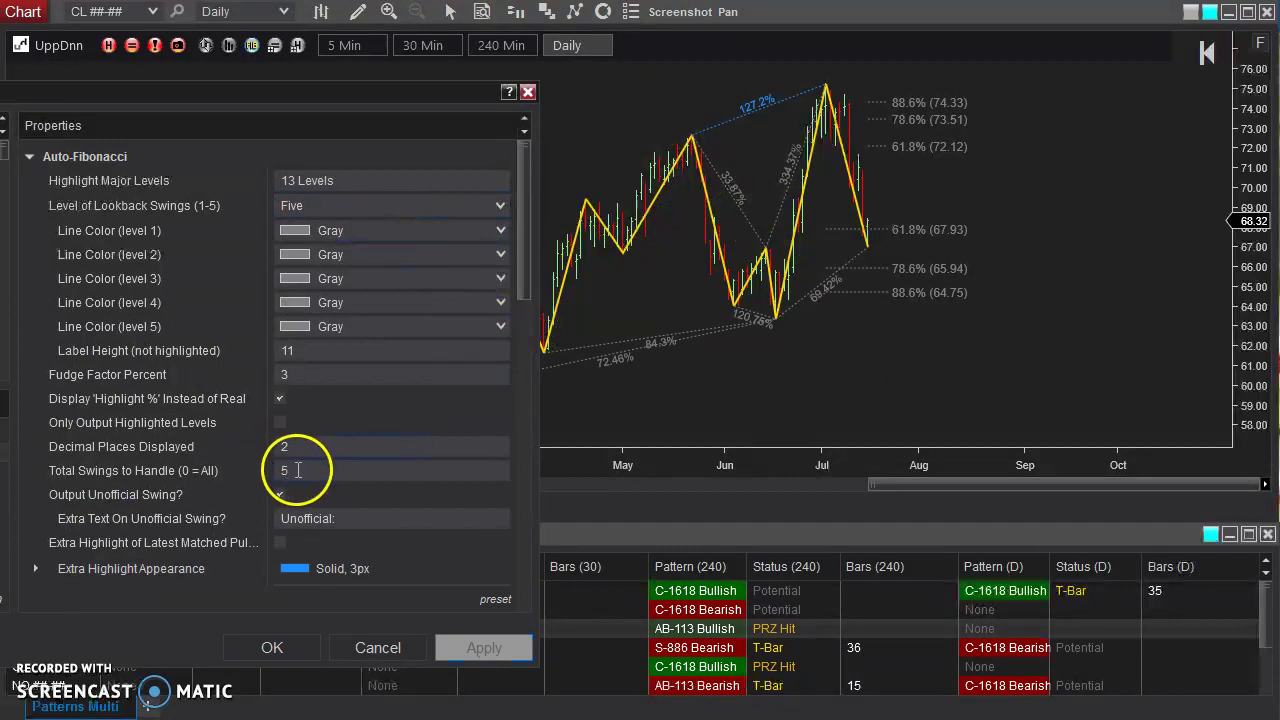
pyautogui.write('0')
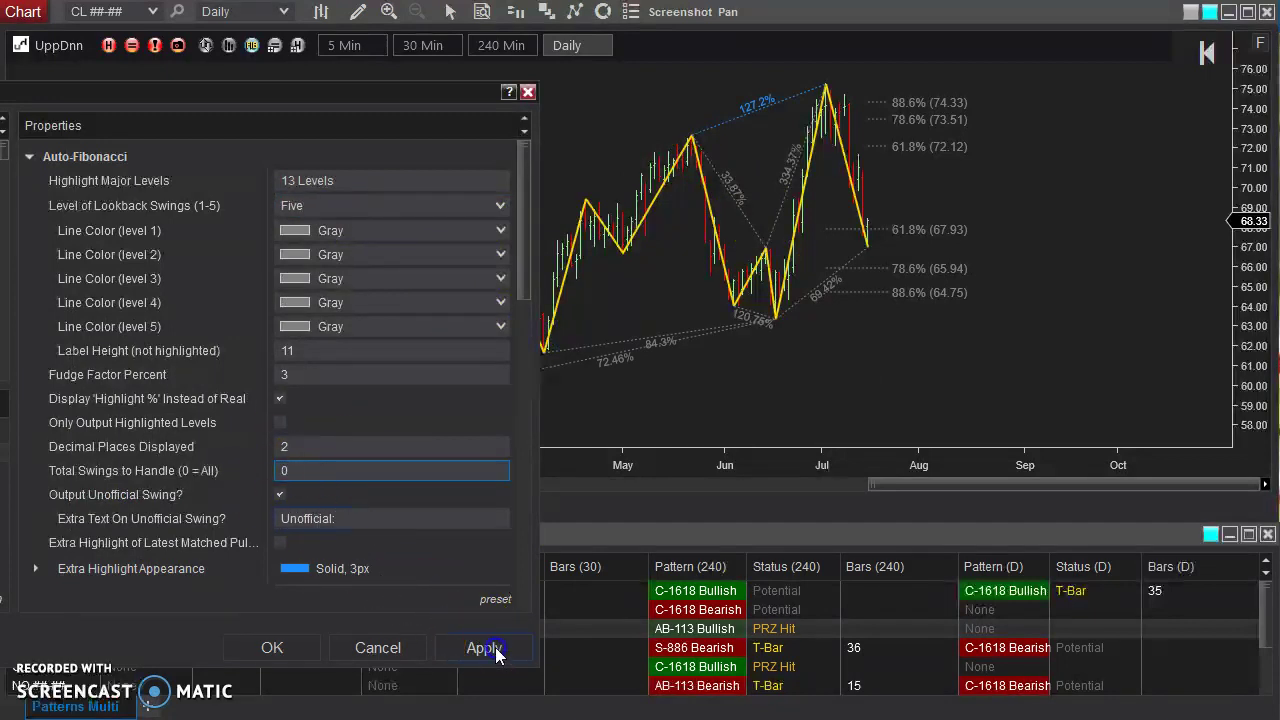
pyautogui.click(484, 647)
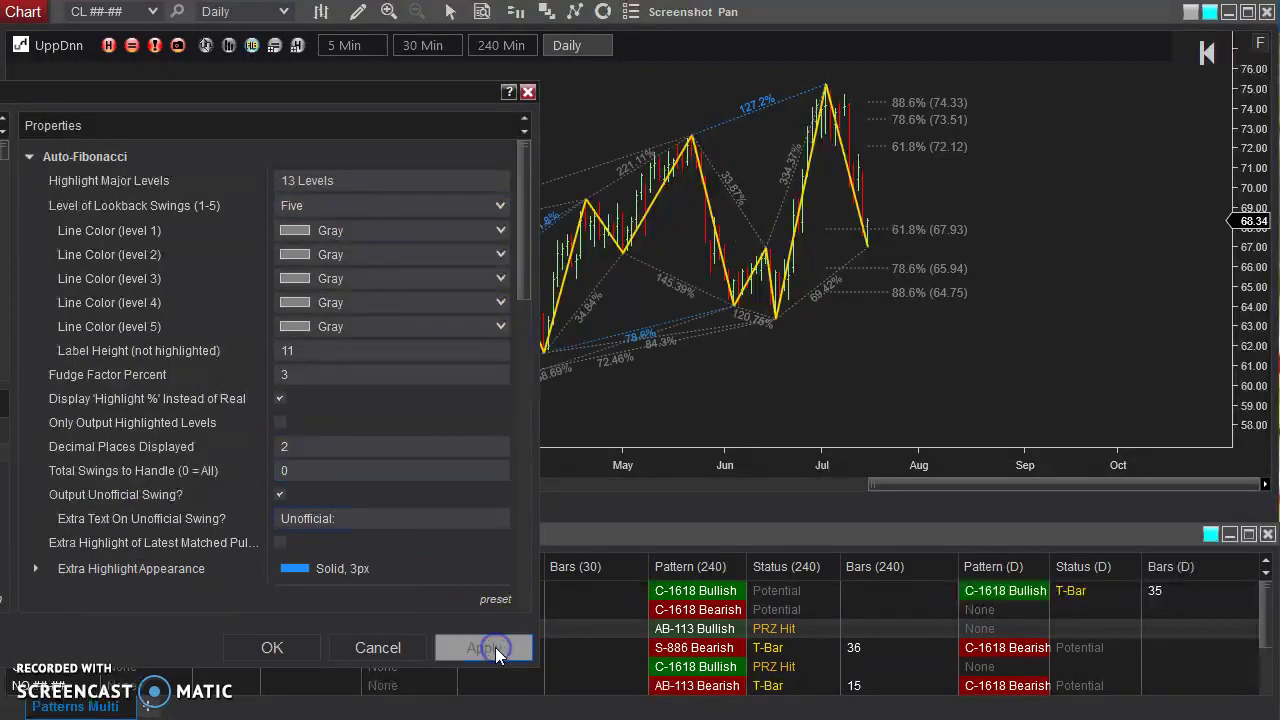
pyautogui.click(286, 650)
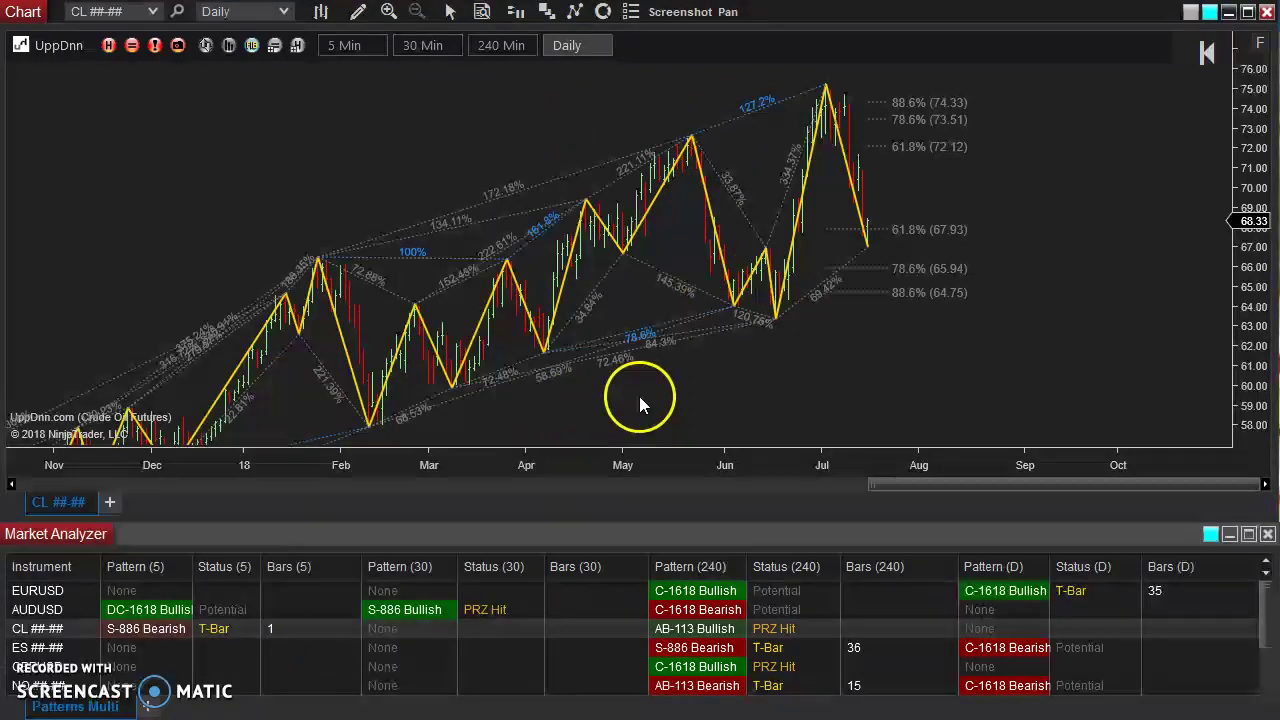